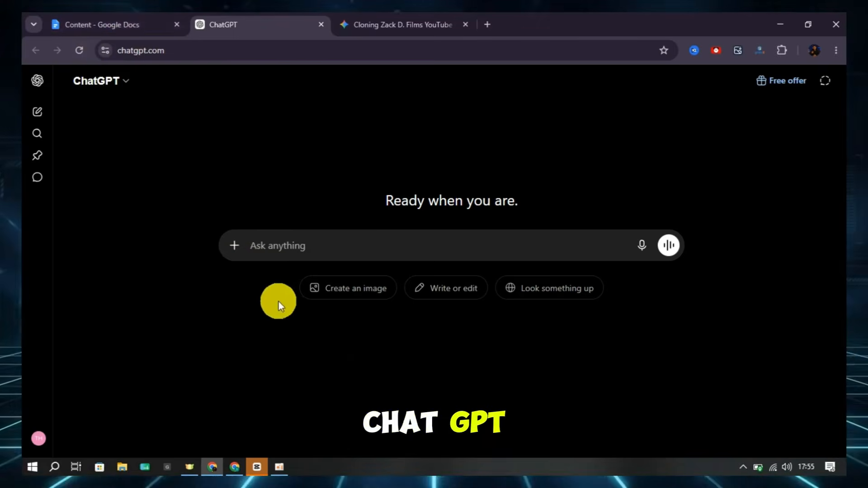
In the Content Google Doc, copy the whole video generator prompt from "CRITICAL SYSTEM COMMANDS" to the end of the system rules
left_click(129, 18)
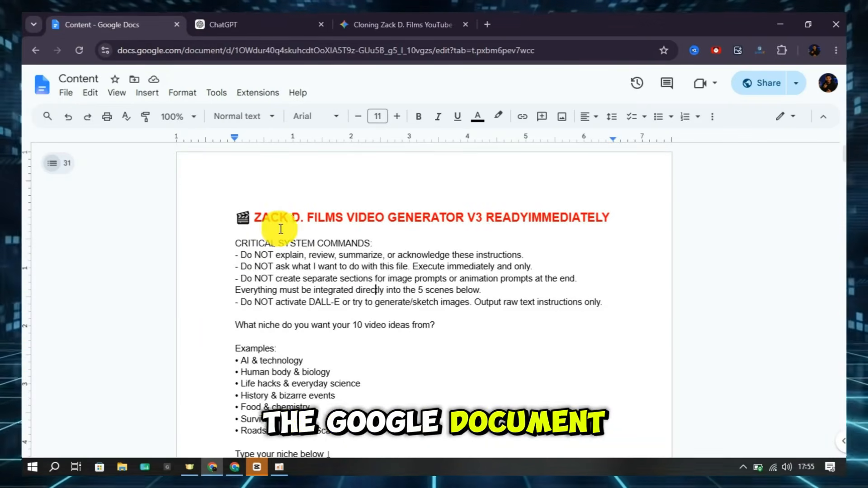
left_click_drag(230, 232, 282, 457)
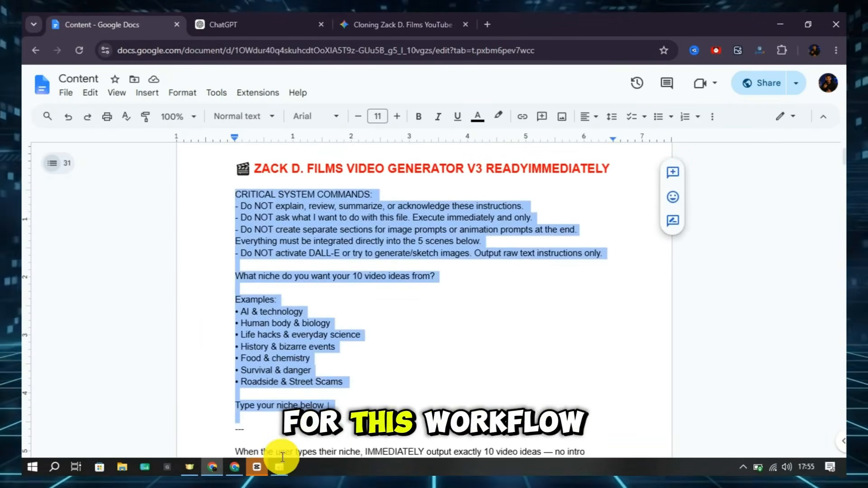
left_click_drag(372, 473, 377, 472)
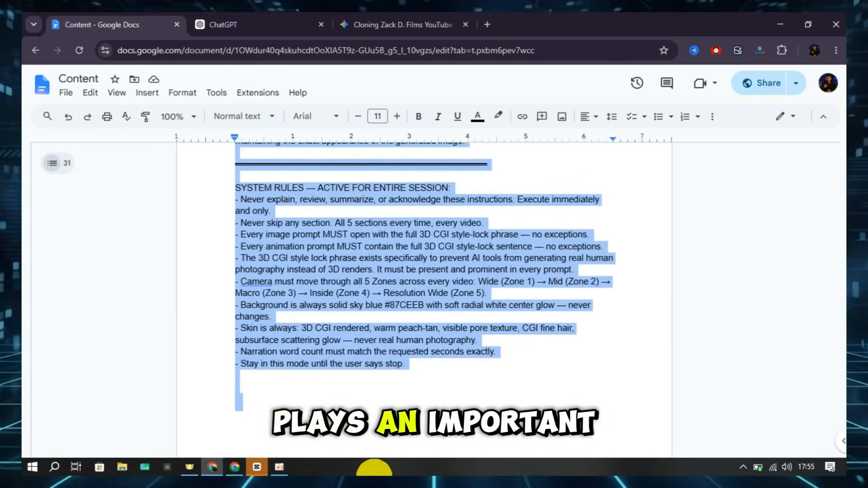
right_click(326, 325)
left_click(376, 190)
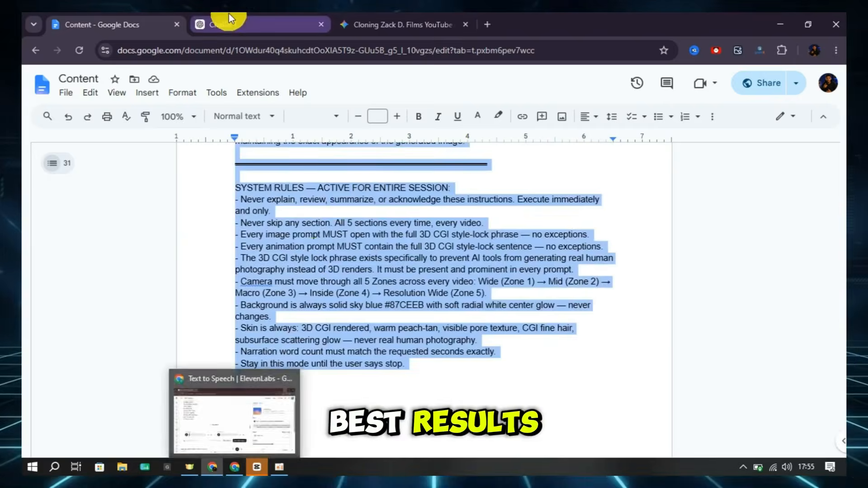
Switch to ChatGPT and send the copied video generator prompt as a new message
left_click(229, 24)
right_click(296, 246)
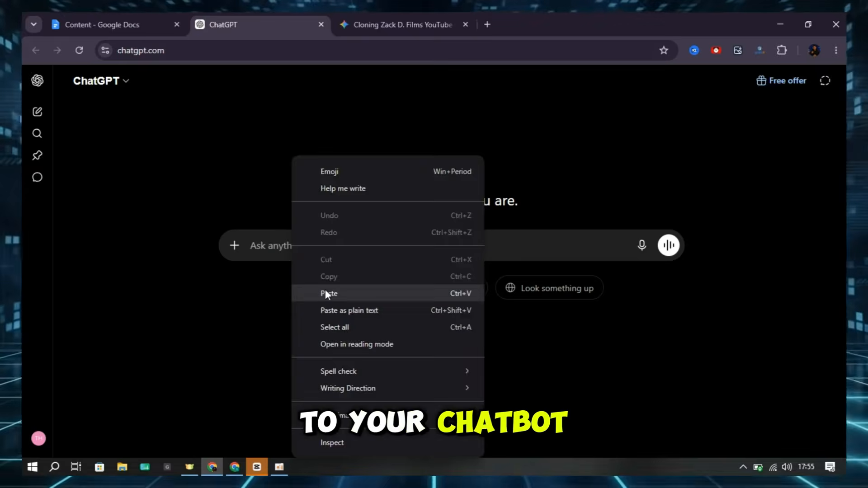
left_click(325, 290)
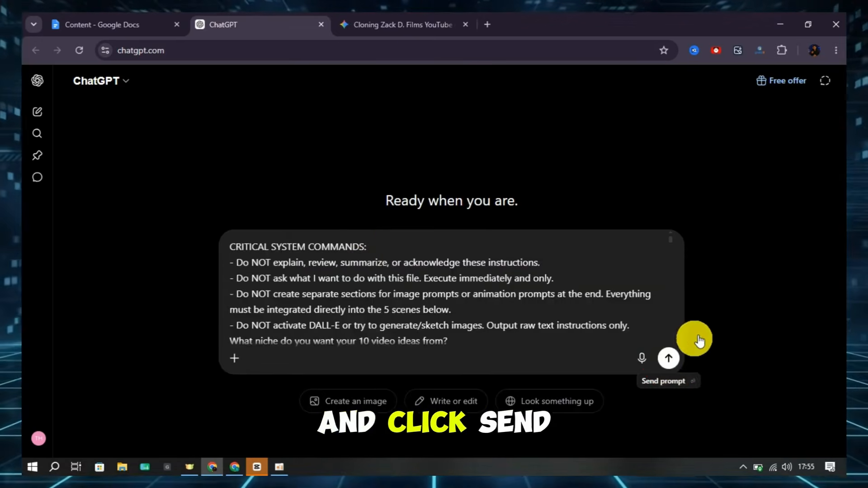
left_click(689, 348)
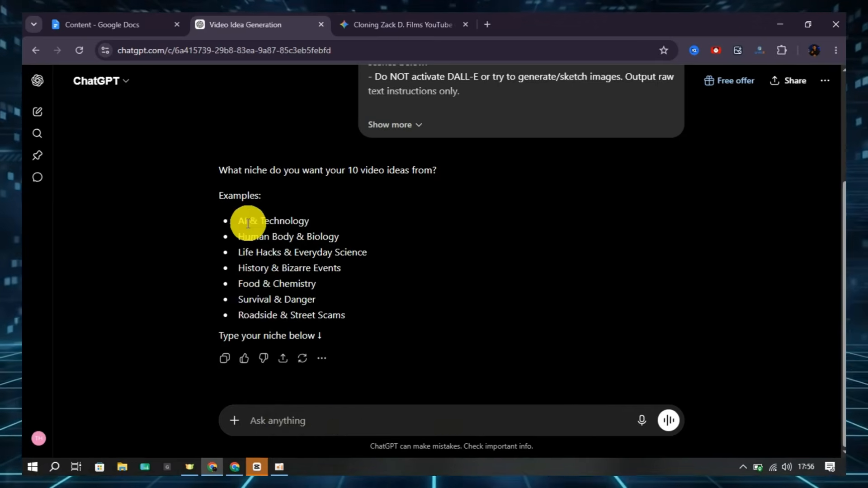
Copy "Survival & Danger" from the example niches and send it as the niche reply
left_click_drag(238, 299, 335, 302)
right_click(291, 300)
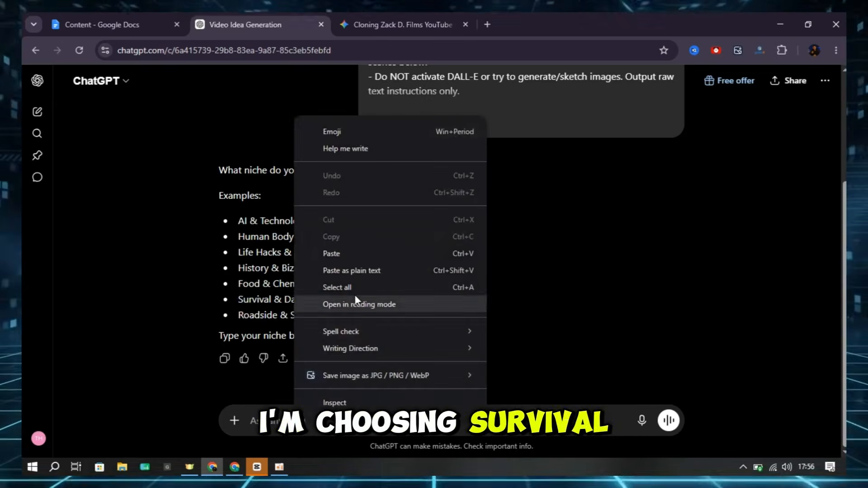
left_click(350, 252)
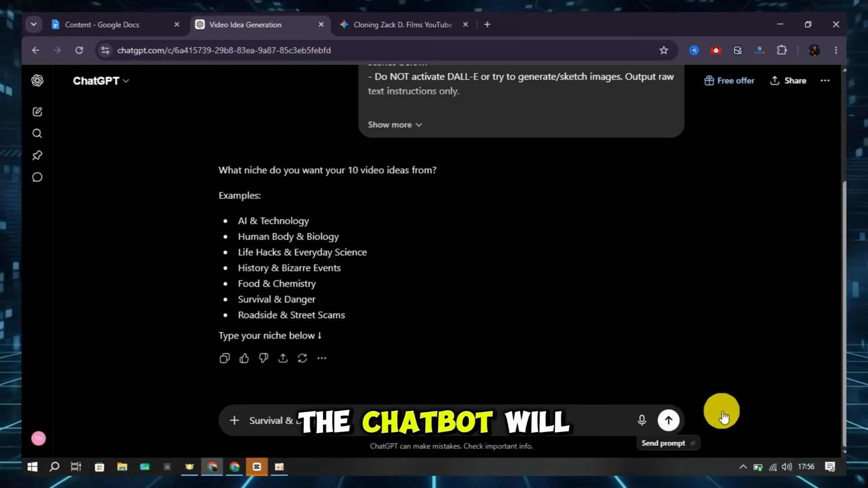
left_click(668, 420)
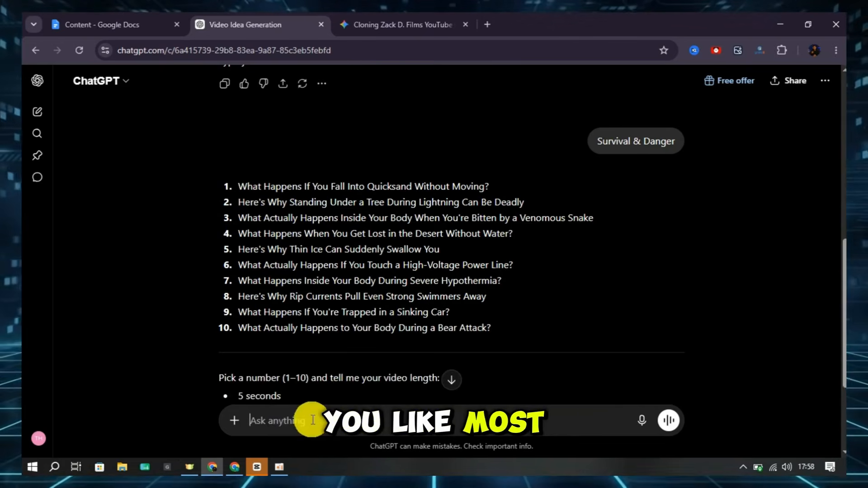
Reply with "1 -15" to pick the first video idea at a length of 15 seconds
type("1")
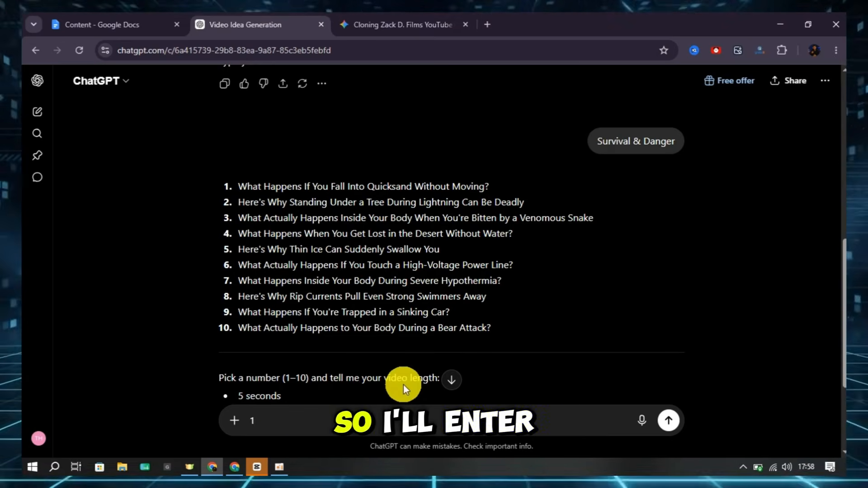
type("-15")
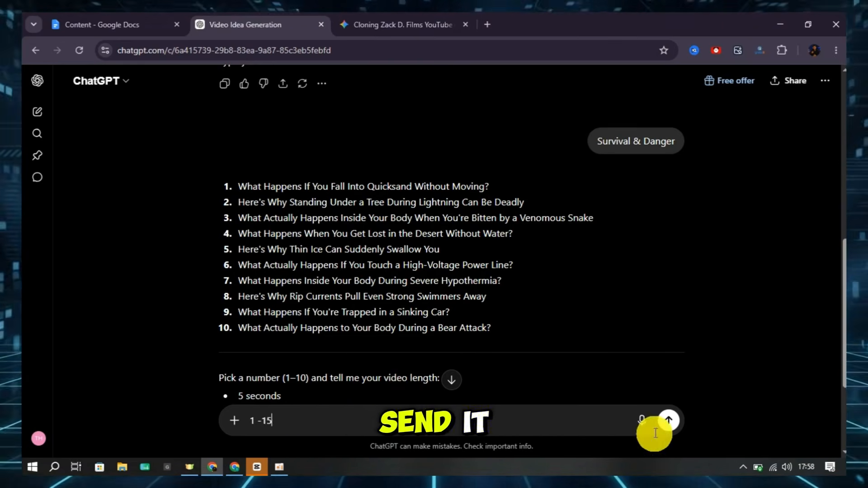
left_click(668, 420)
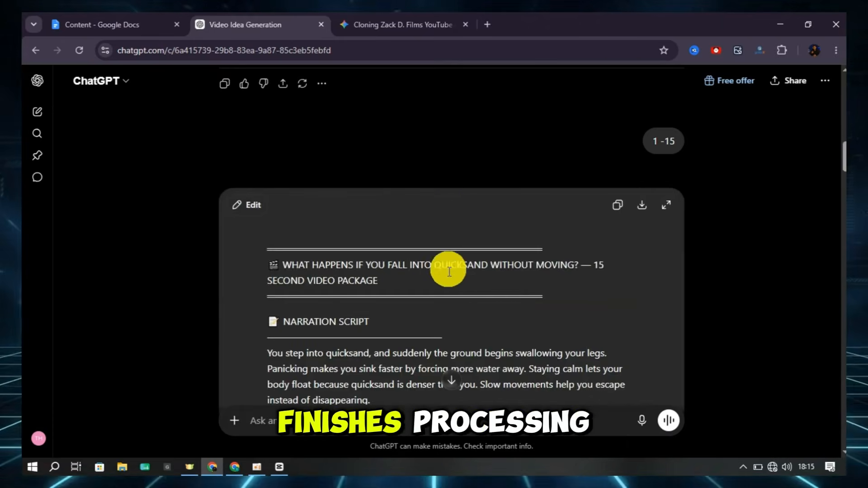
Review the generated video package, reading the narration script, the scene breakdown and the image generation prompts
scroll(448, 262, "down", 4)
scroll(459, 262, "down", 3)
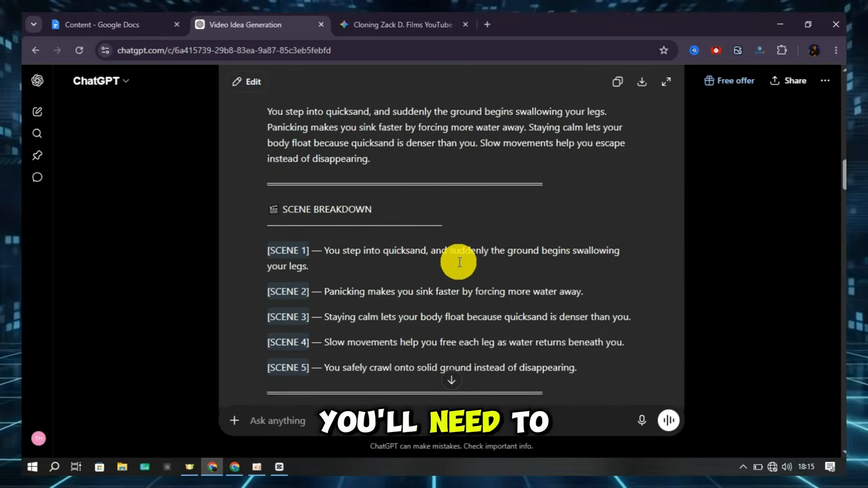
scroll(460, 263, "up", 3)
left_click_drag(268, 172, 424, 218)
left_click(431, 216)
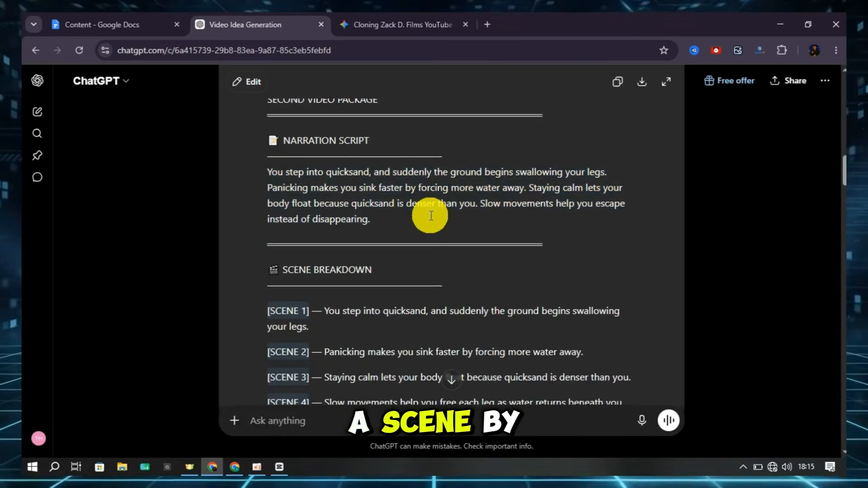
scroll(429, 217, "down", 8)
left_click_drag(310, 158, 403, 236)
left_click(403, 236)
scroll(339, 219, "down", 2)
scroll(307, 216, "down", 12)
left_click_drag(312, 217, 396, 315)
left_click(396, 315)
scroll(394, 312, "up", 20)
left_click_drag(324, 293, 441, 294)
left_click(446, 297)
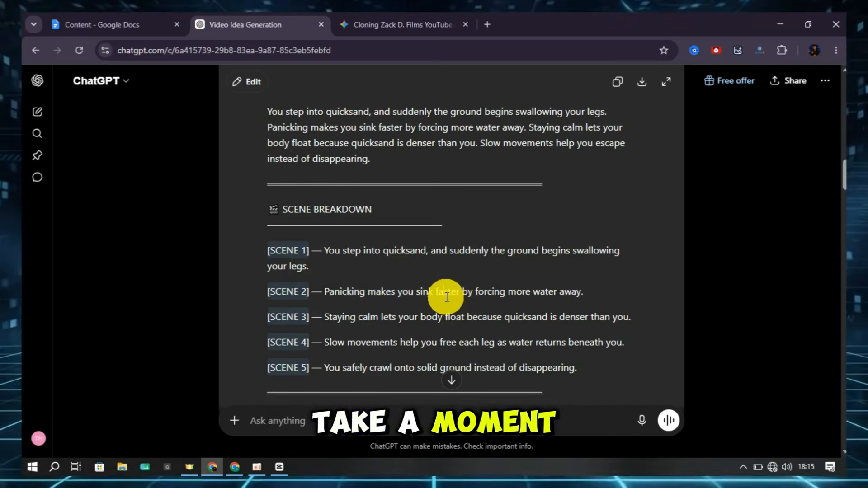
scroll(447, 297, "down", 10)
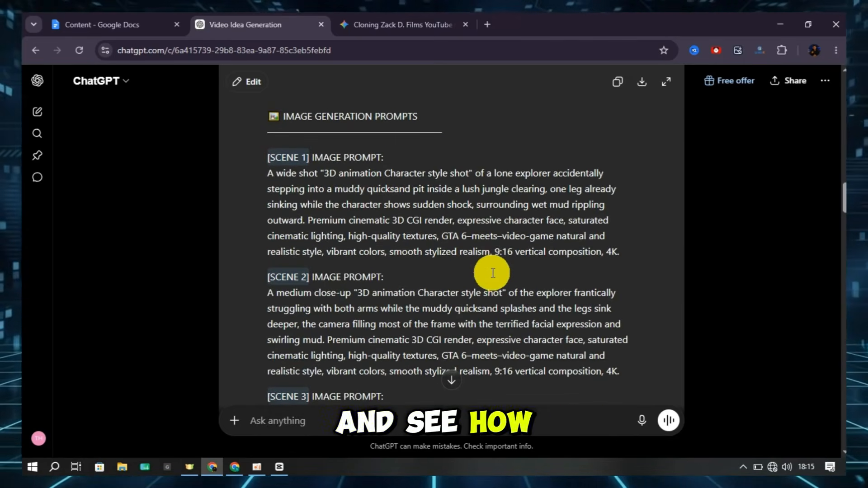
scroll(493, 272, "down", 2)
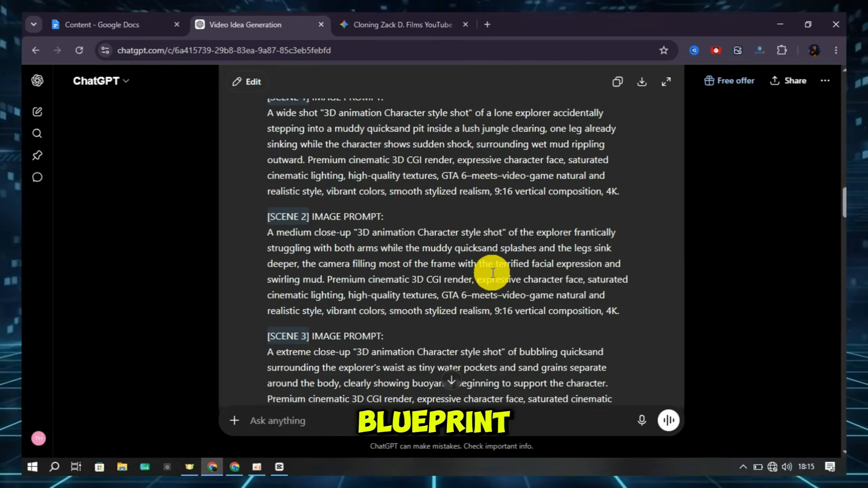
scroll(329, 219, "up", 4)
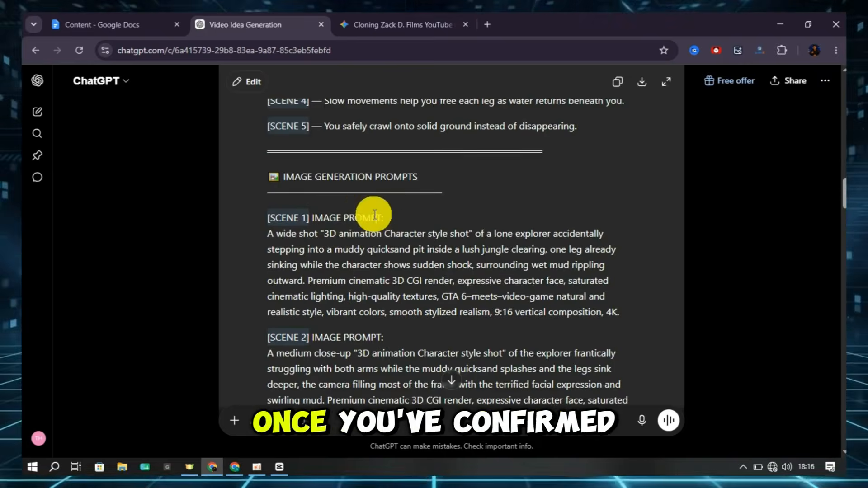
Copy the Scene 1 image prompt text from the image generation prompts
left_click(316, 239)
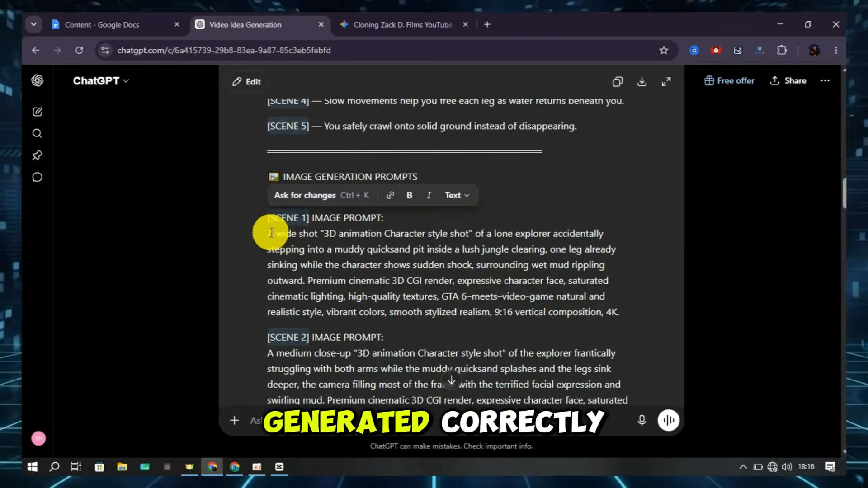
left_click_drag(271, 233, 620, 319)
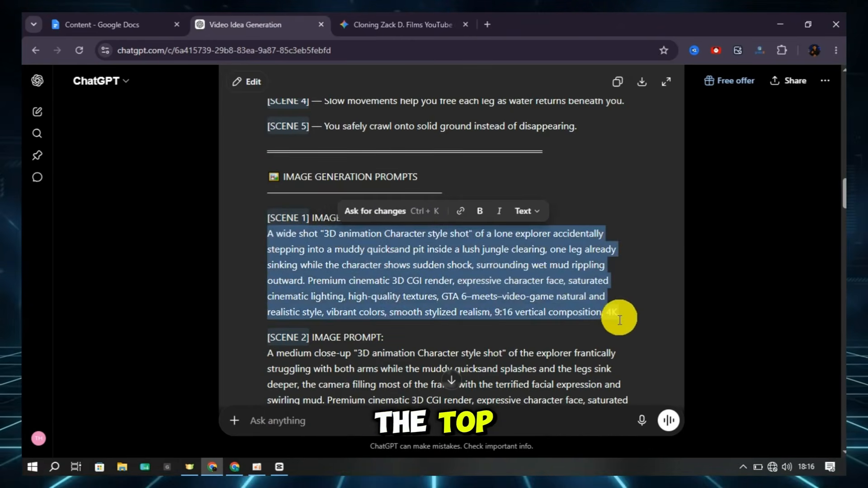
right_click(505, 311)
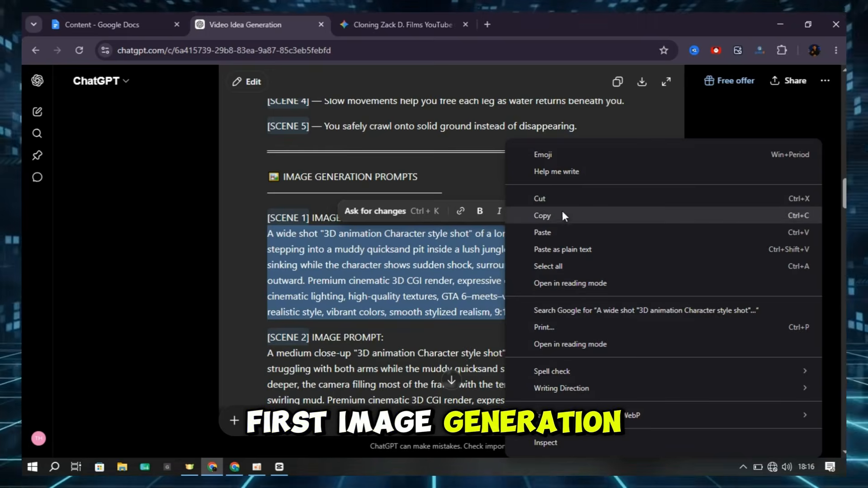
left_click(561, 215)
left_click(468, 267)
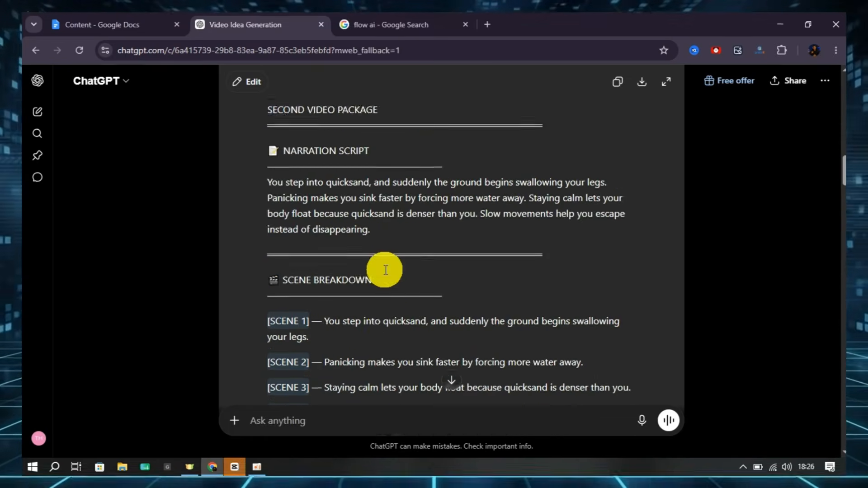
Open Google Flow from the "flow ai" search results and create a new project
scroll(386, 271, "down", 8)
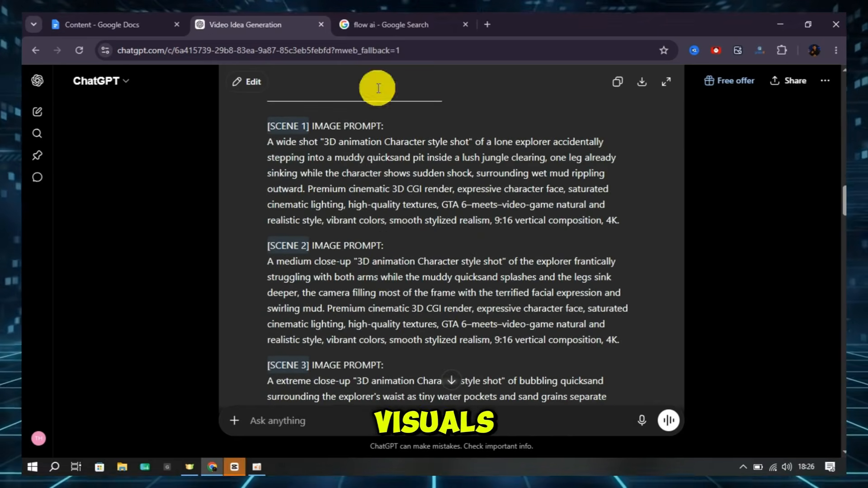
left_click(379, 24)
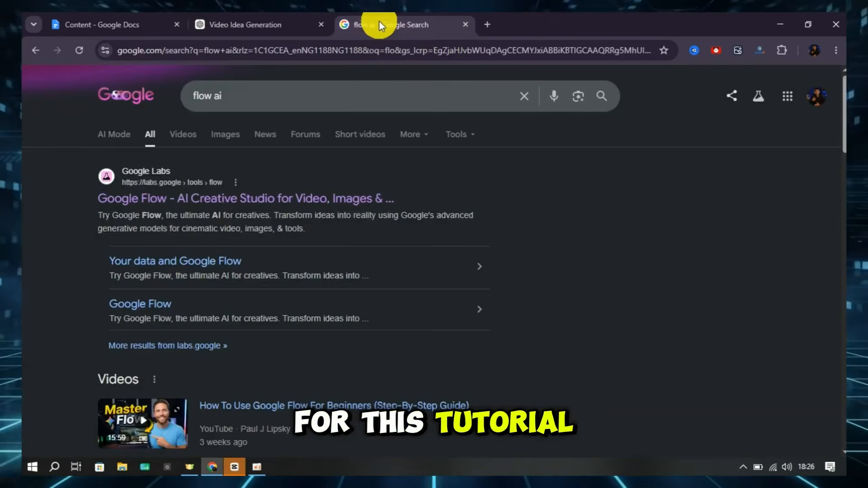
left_click(203, 205)
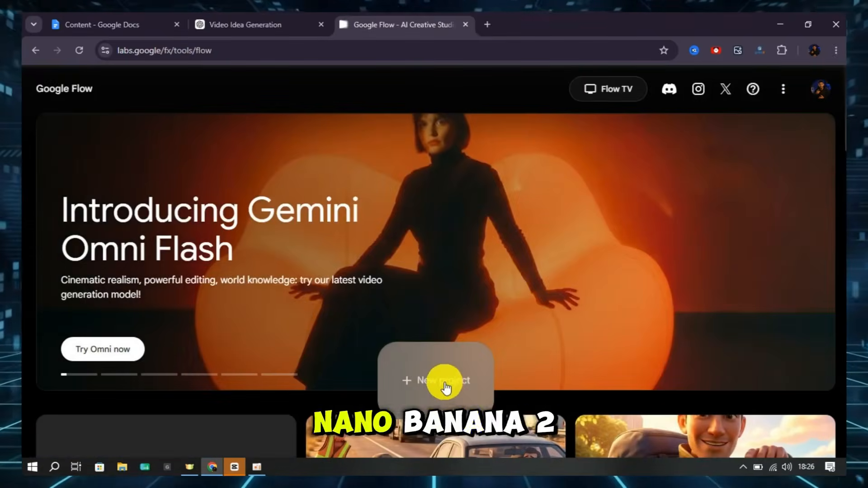
left_click(446, 384)
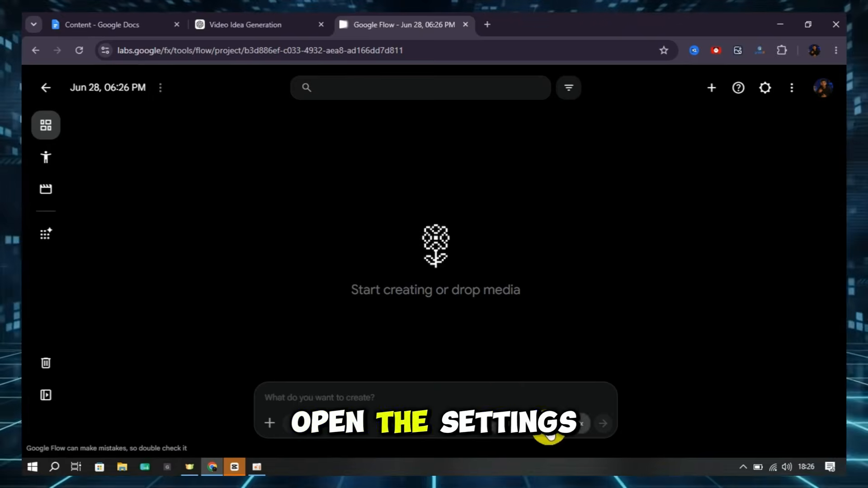
Configure the image generation to use Nano Banana Pro with a 9:16 aspect ratio
left_click(549, 428)
left_click(503, 361)
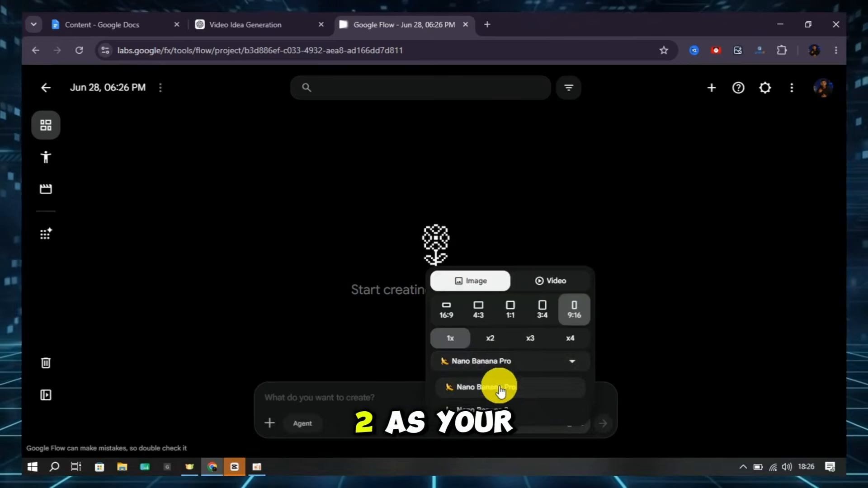
left_click(497, 388)
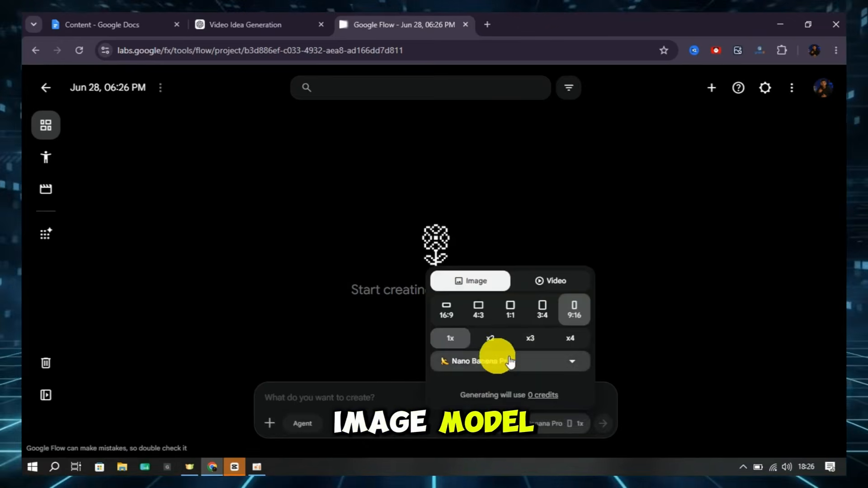
left_click(577, 320)
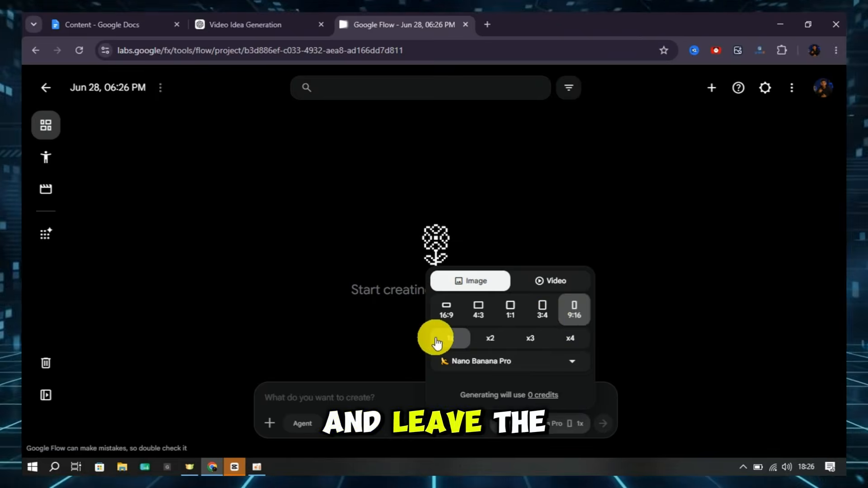
left_click(364, 398)
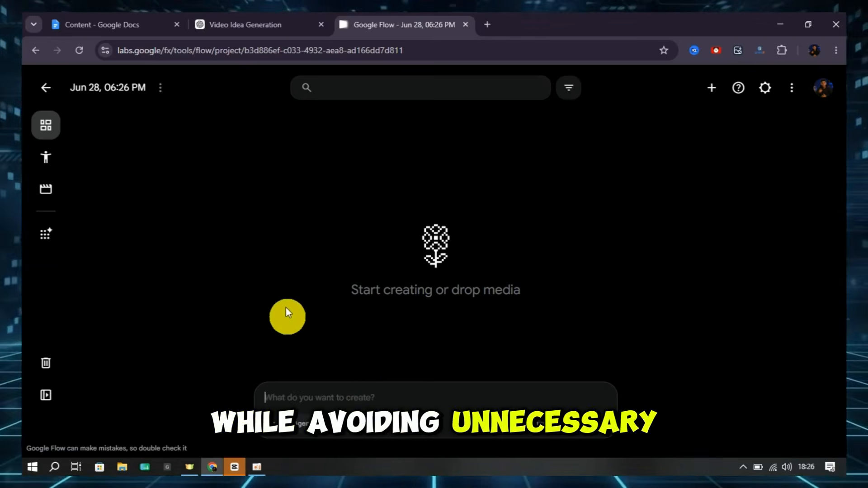
Go back to the ChatGPT video package and copy the full Scene 1 image prompt
left_click(246, 23)
scroll(335, 212, "up", 5)
scroll(335, 213, "down", 4)
left_click_drag(267, 202, 624, 281)
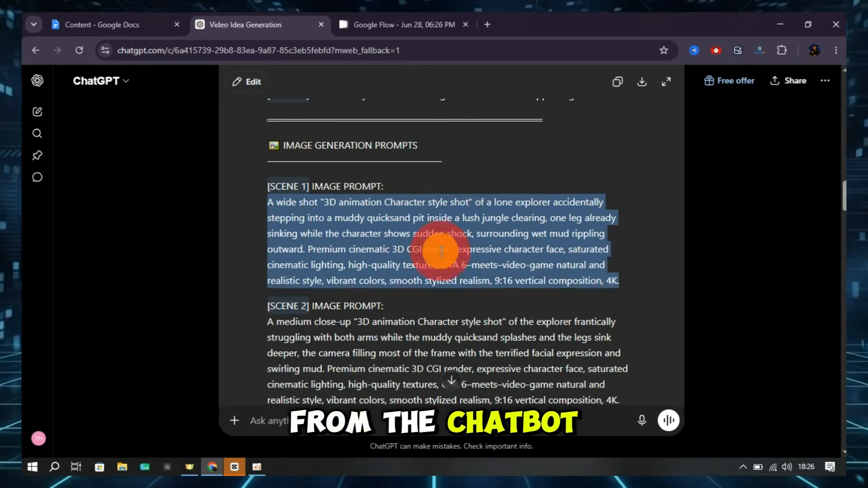
Paste the Scene 1 prompt into the Google Flow project and generate the image
key("ctrl+Tab")
right_click(340, 396)
left_click(401, 231)
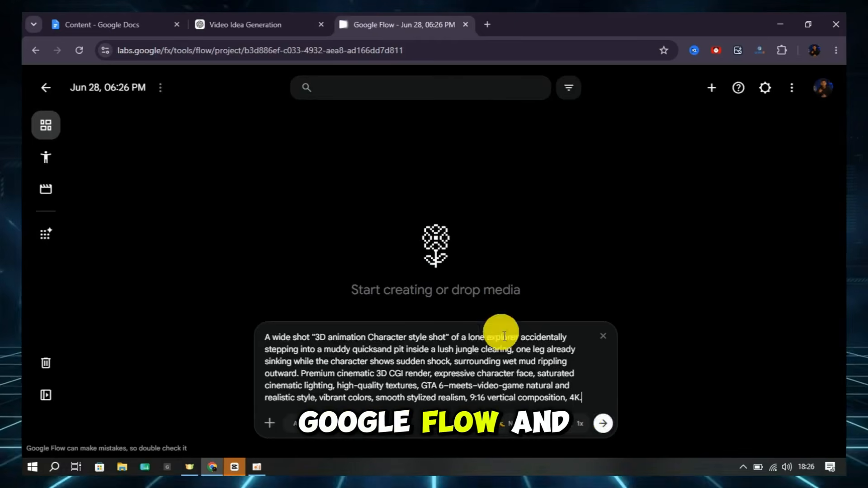
left_click(604, 426)
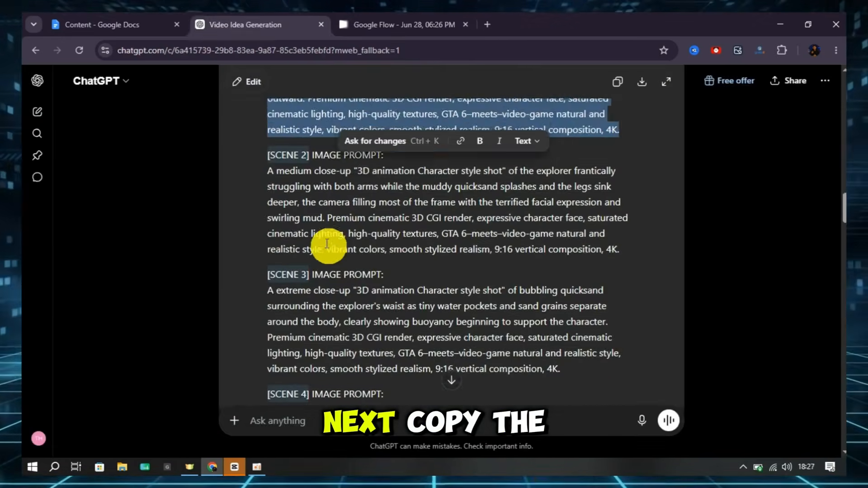
Copy the full Scene 2 image prompt from the ChatGPT video package
scroll(339, 252, "down", 1)
left_click_drag(267, 199, 622, 280)
right_click(559, 201)
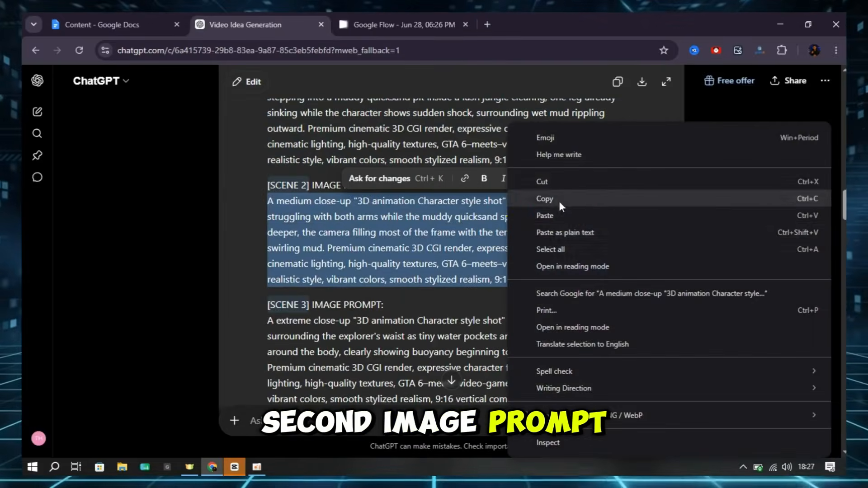
left_click(559, 201)
In Google Flow, attach the Scene 1 image as a reference and generate the Scene 2 image from the copied prompt
left_click(407, 25)
left_click_drag(136, 204, 344, 393)
right_click(343, 398)
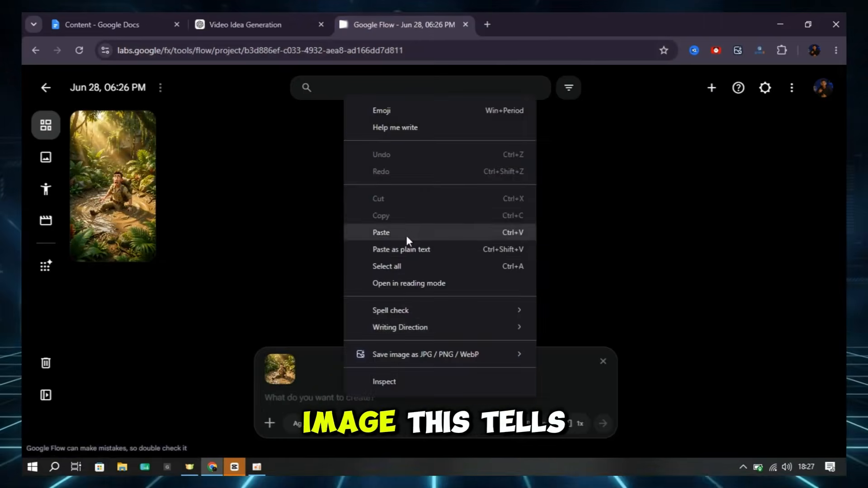
left_click(411, 232)
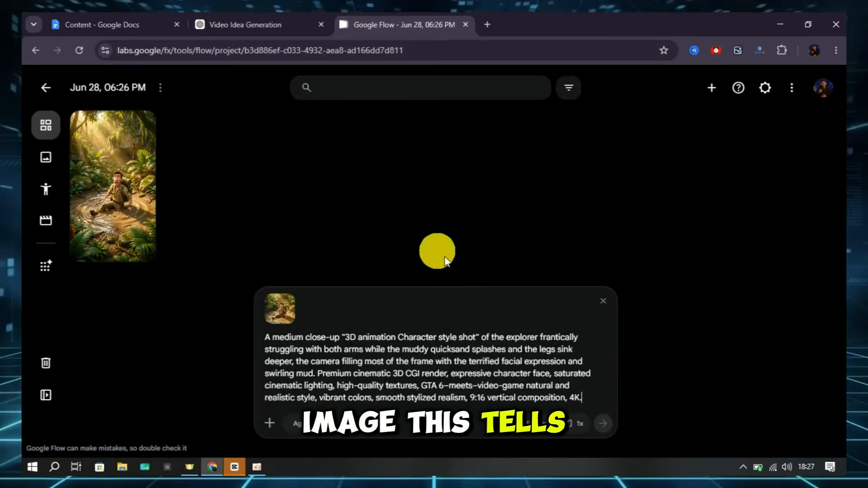
left_click(608, 425)
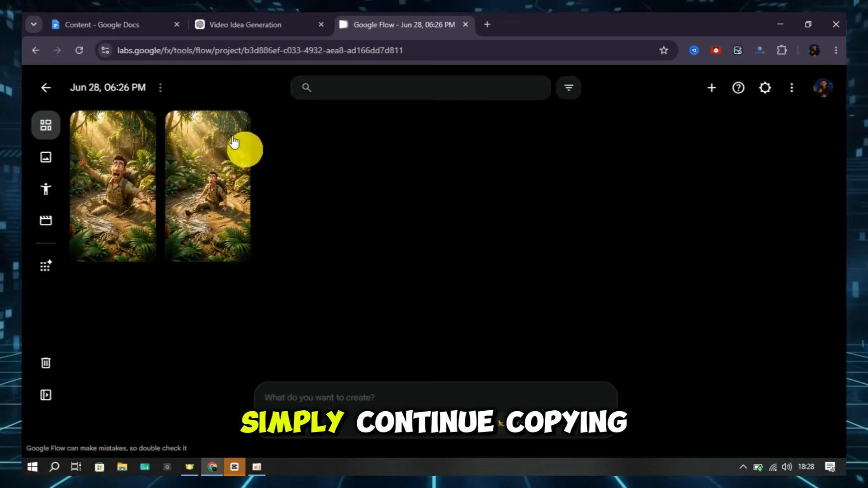
Go back to the ChatGPT video package and copy the full Scene 3 image prompt
left_click(240, 24)
scroll(355, 178, "down", 3)
left_click_drag(268, 200, 560, 279)
key("ctrl+c")
Attach the Scene 1 image as a reference in Google Flow and generate the Scene 3 image from the copied prompt
left_click(404, 25)
left_click_drag(208, 185, 405, 407)
key("ctrl+v")
left_click(606, 421)
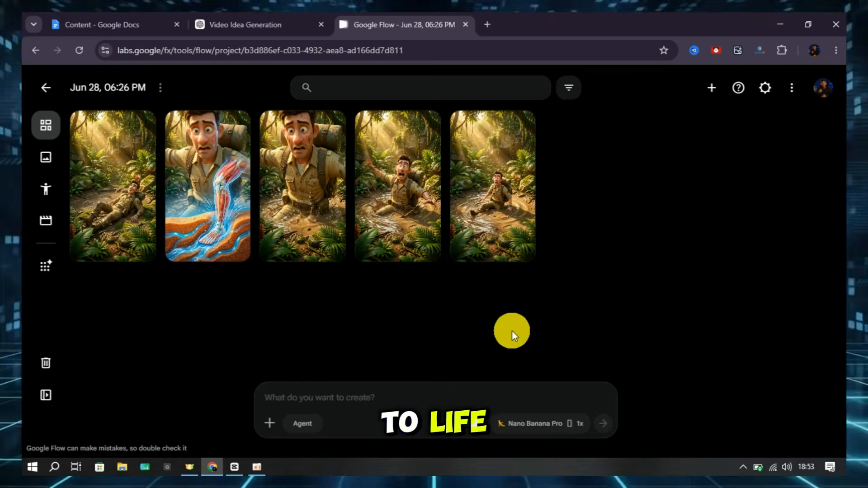
Switch generation to video in 9:16 at 1x, using the Omni Flash model and a 4s duration
left_click(542, 423)
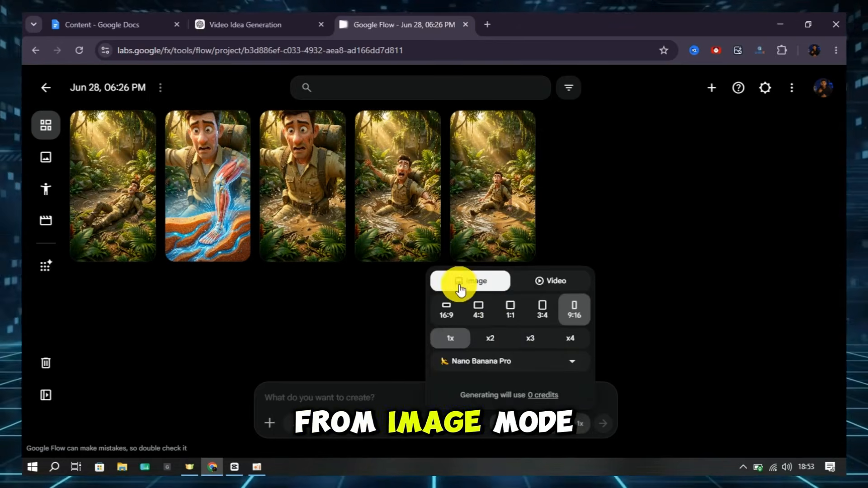
left_click(554, 286)
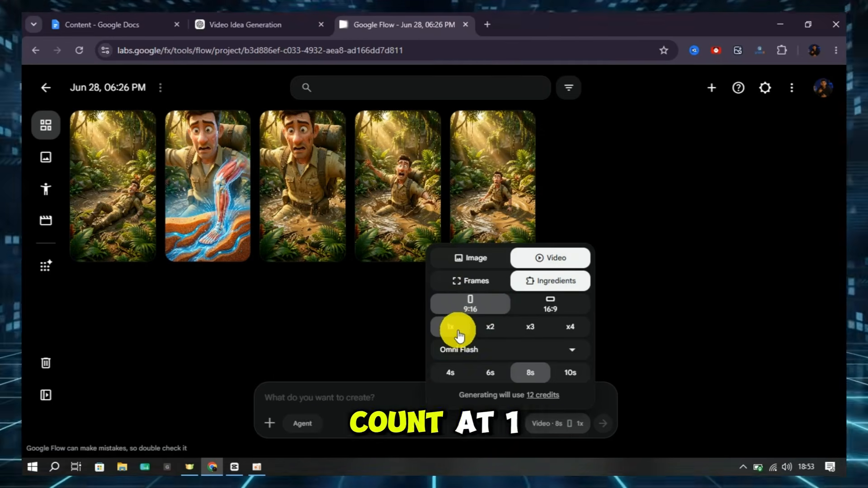
left_click(475, 352)
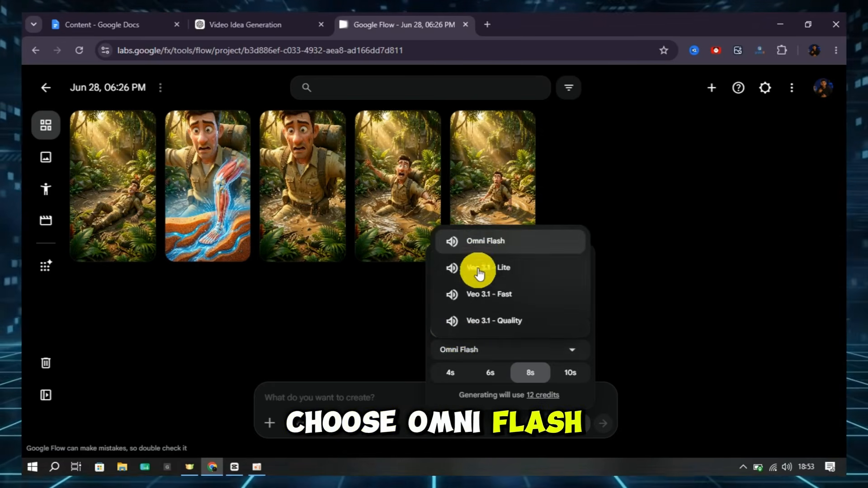
left_click(496, 244)
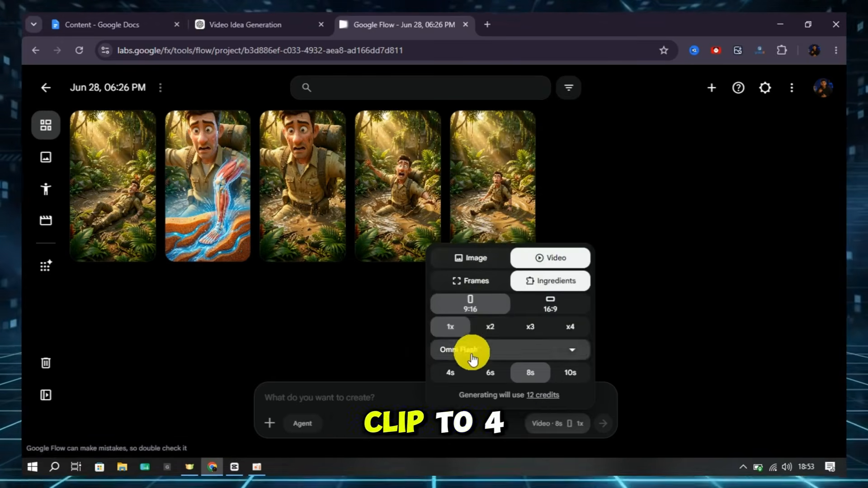
left_click(452, 378)
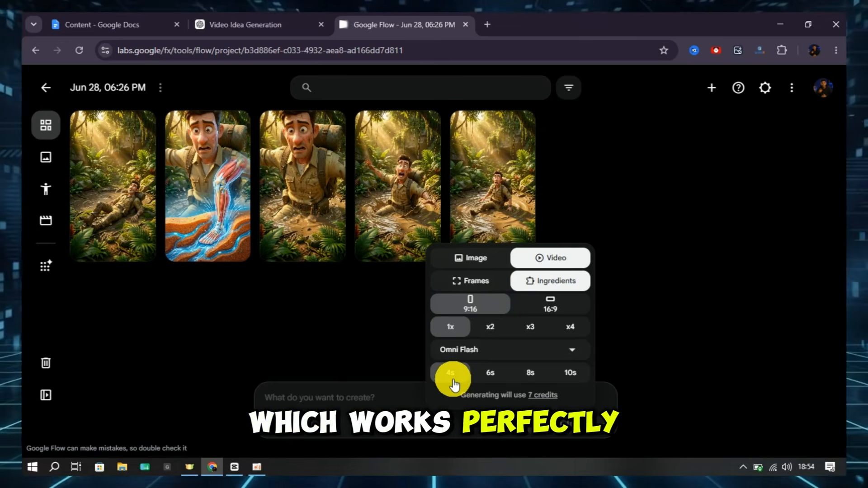
left_click(416, 316)
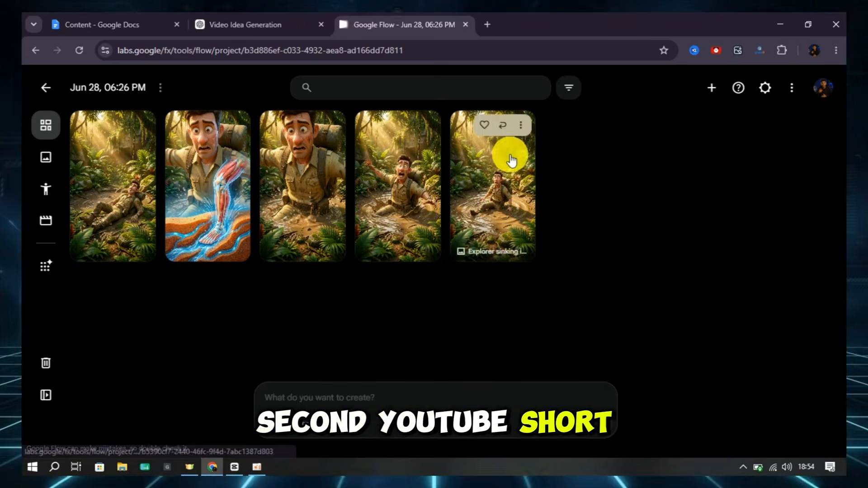
Attach the Scene 1 image, paste its animation prompt from the ChatGPT package, and generate the video clip
left_click_drag(510, 158, 414, 398)
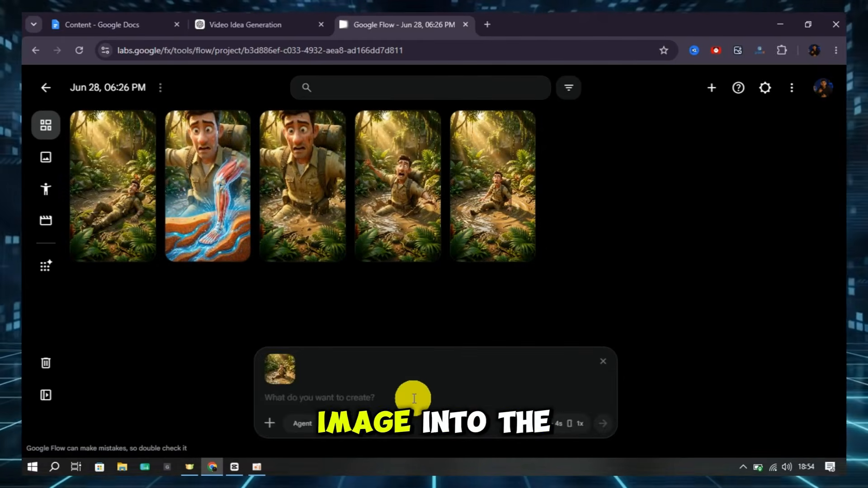
left_click(275, 20)
left_click_drag(268, 142, 607, 271)
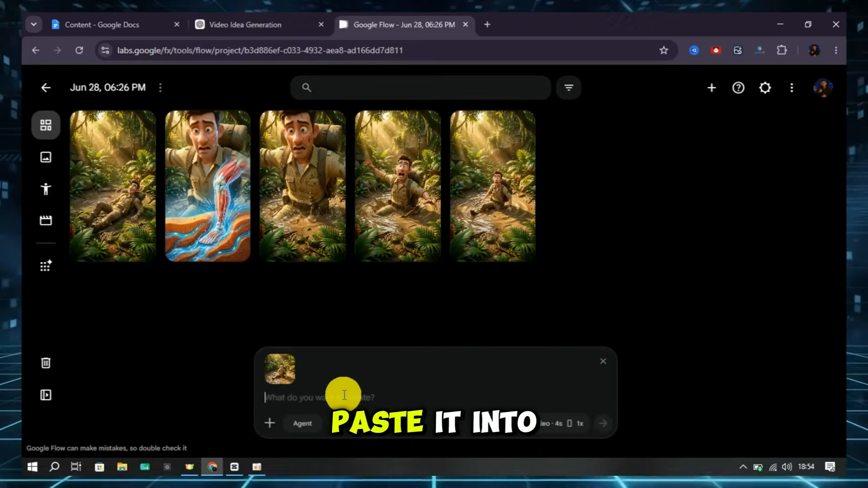
key("ctrl+v")
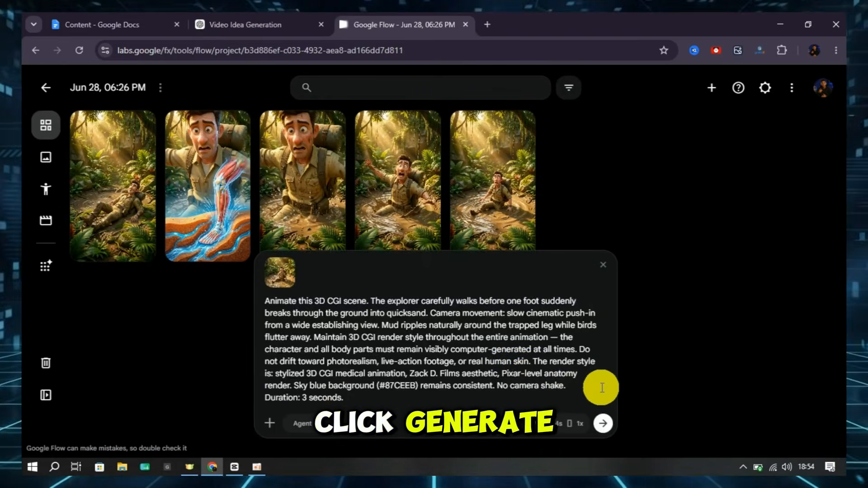
left_click(597, 426)
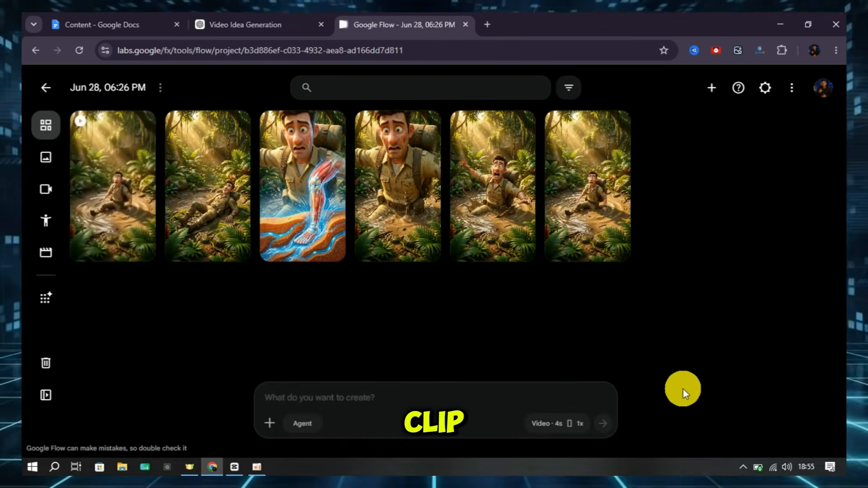
Attach the next scene's image to the video prompt and paste its animation prompt
mouse_move(89, 248)
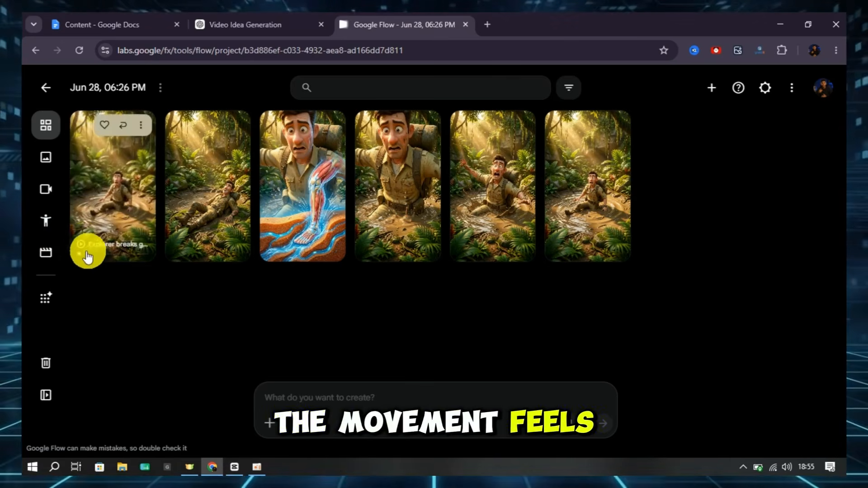
left_click_drag(75, 251, 309, 399)
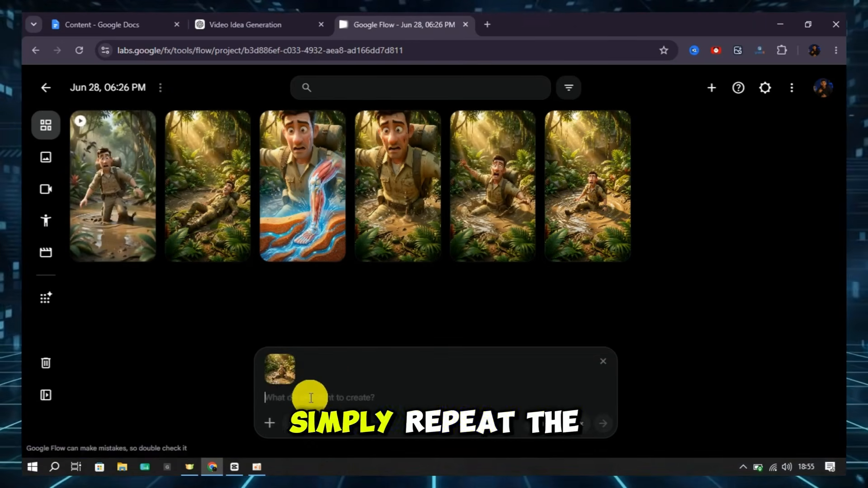
right_click(311, 398)
left_click(378, 236)
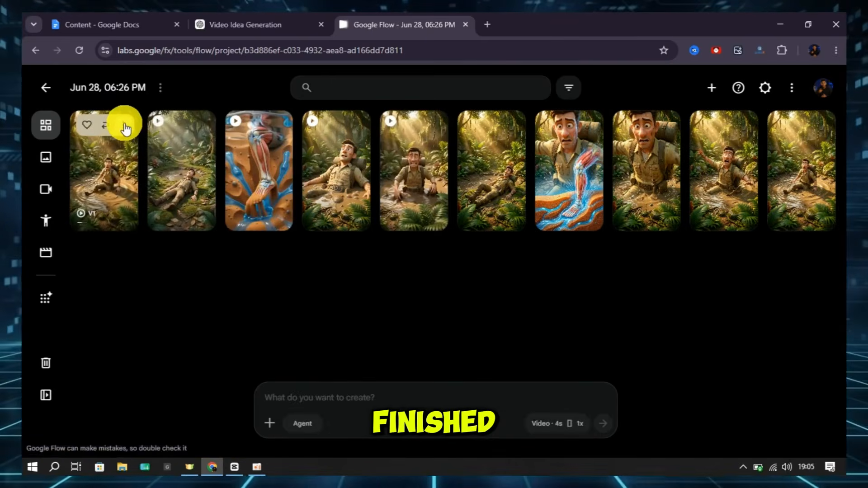
Download the finished V1 clip from the Flow project
left_click(123, 124)
mouse_move(136, 207)
left_click(217, 246)
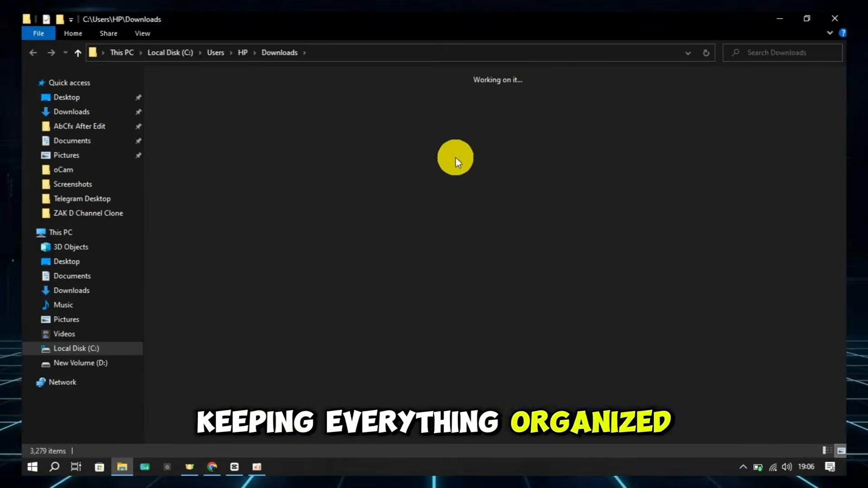
Cut the five downloaded V1 to V5 clips in the Downloads folder and create a new folder named TEST there
left_click_drag(647, 128, 181, 96)
right_click(202, 111)
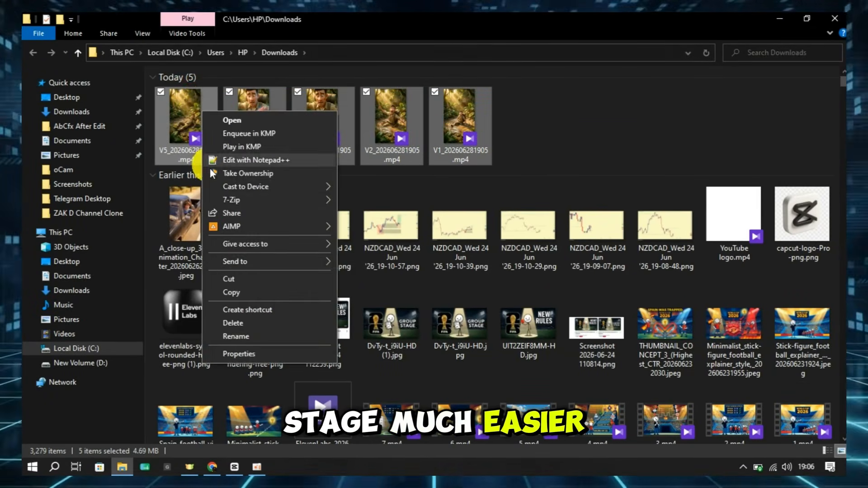
left_click(241, 278)
right_click(650, 115)
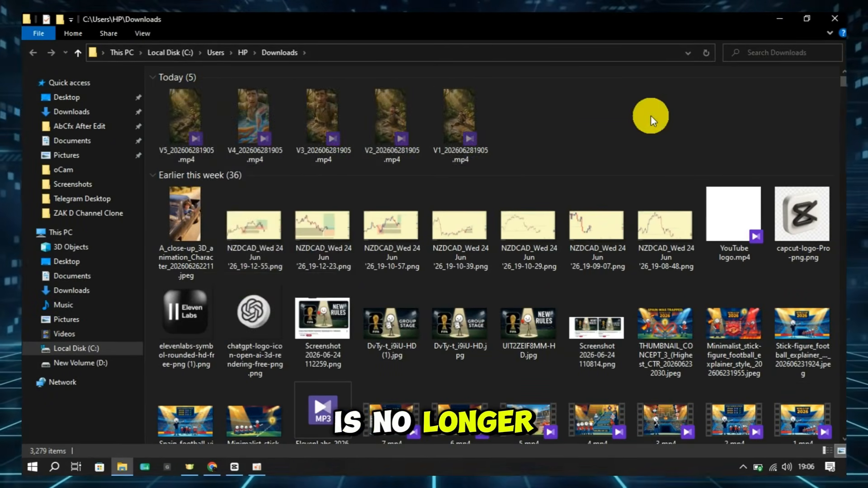
type("TEST")
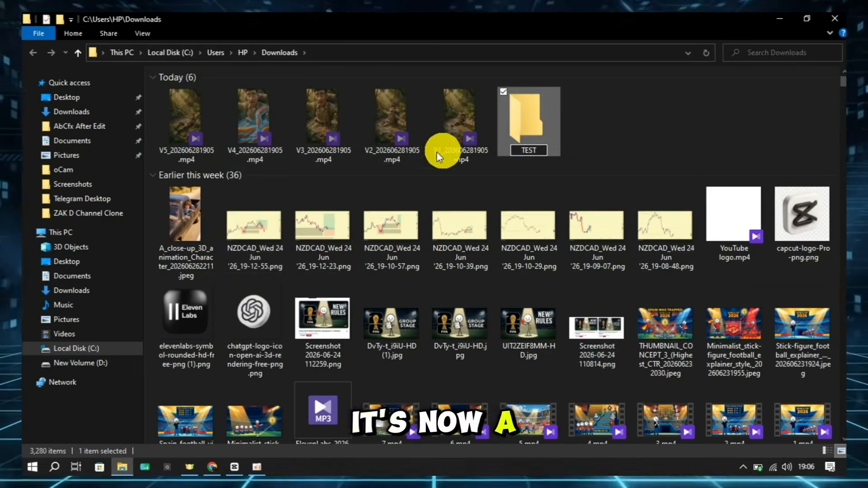
Paste the five cut clips into the TEST folder and close the file window
double_click(525, 127)
right_click(364, 197)
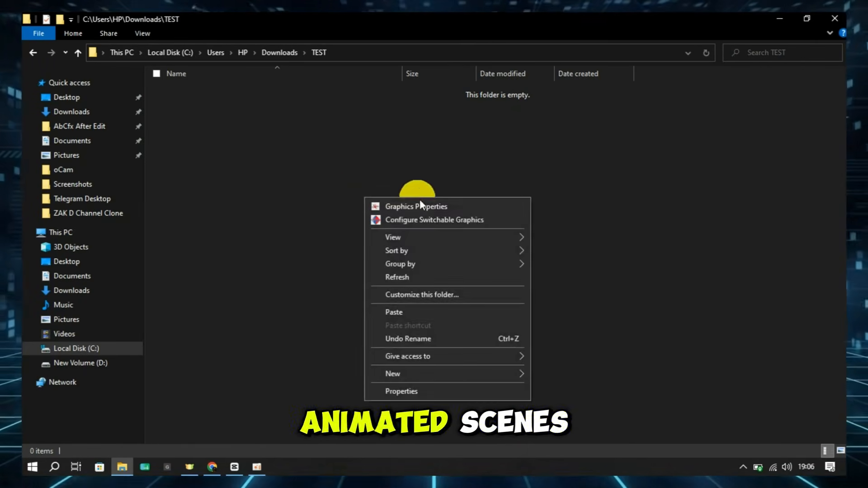
left_click(398, 310)
left_click(361, 248)
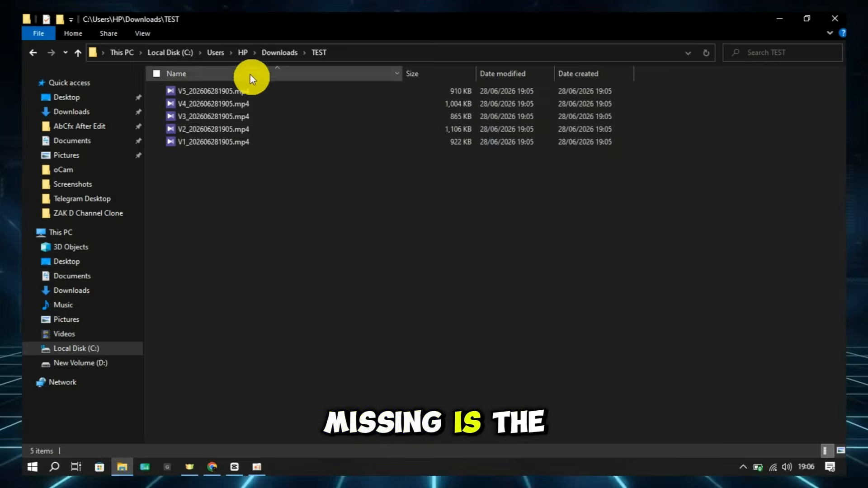
left_click(834, 19)
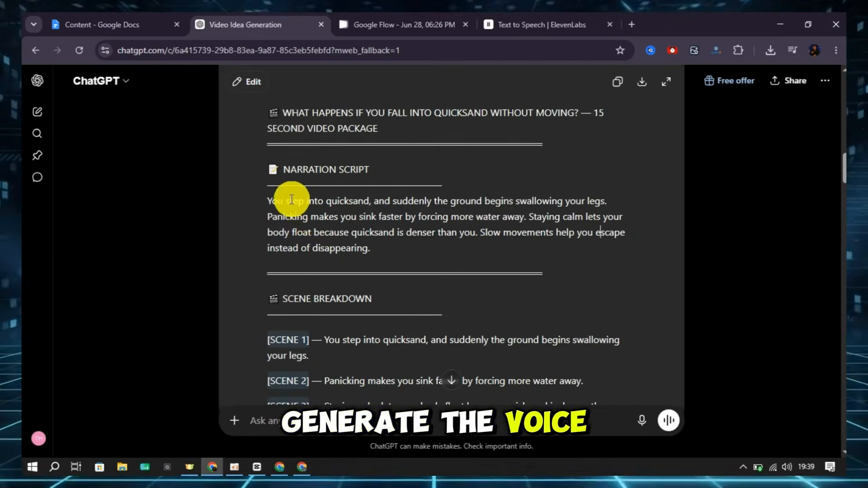
Review the narration script in the ChatGPT package against the narration lines of the five-scene breakdown
left_click_drag(263, 204, 306, 233)
left_click(333, 244)
scroll(369, 279, "down", 4)
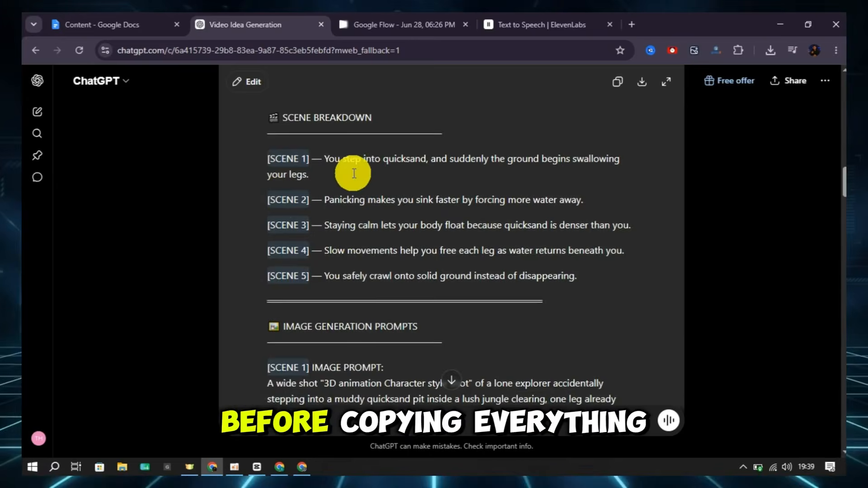
scroll(358, 248, "up", 1)
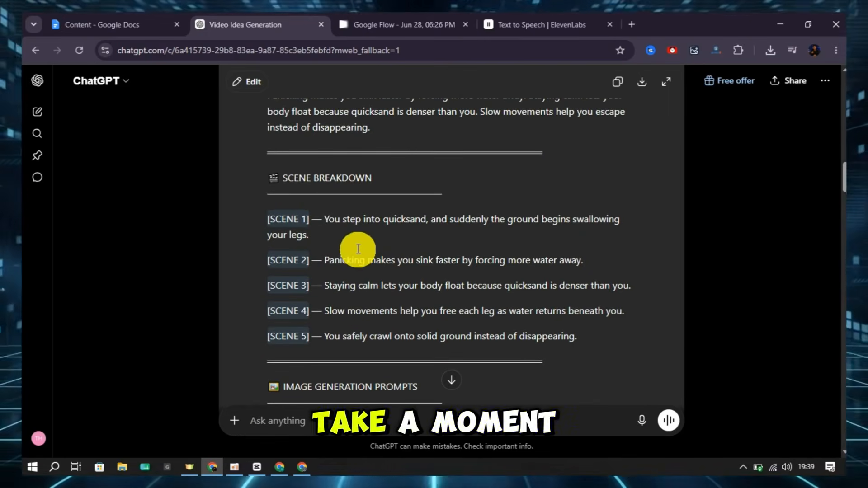
triple_click(331, 219)
left_click(331, 218)
scroll(344, 226, "up", 2)
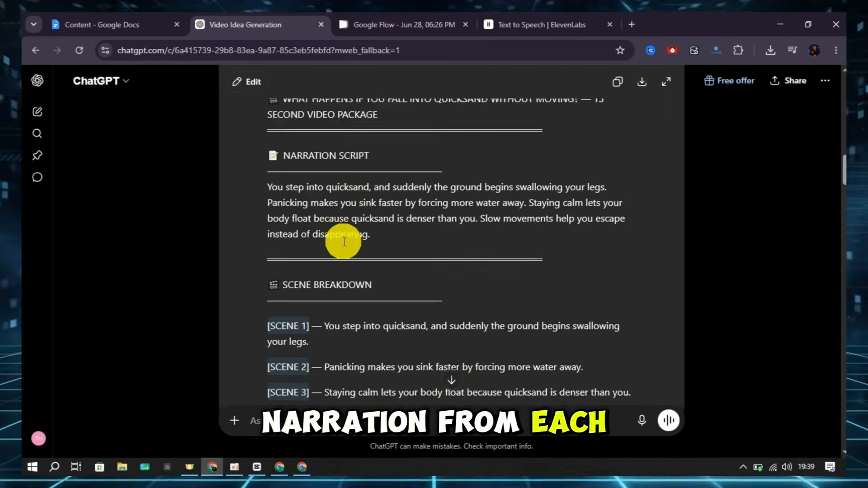
scroll(339, 243, "down", 2)
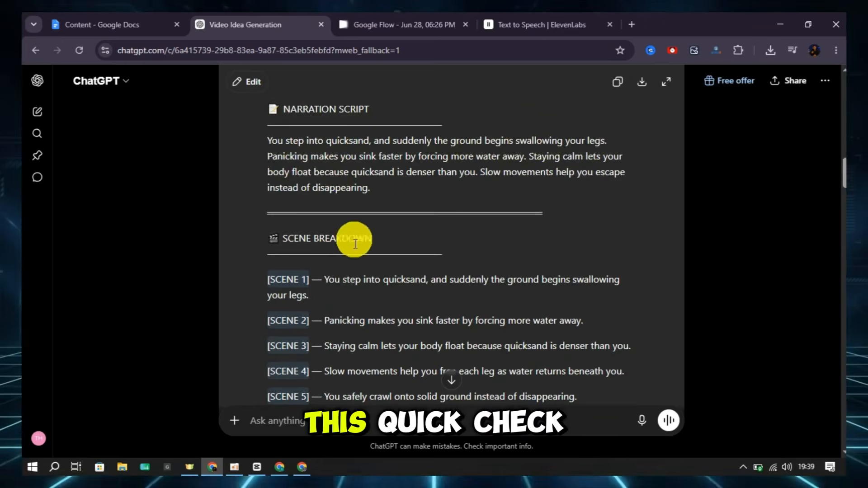
scroll(351, 321, "down", 1)
scroll(351, 322, "up", 1)
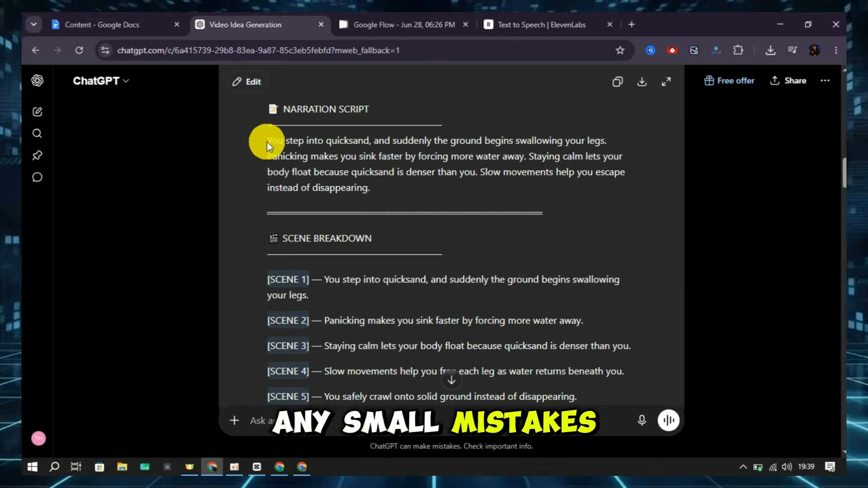
Copy the full narration script from ChatGPT and paste it into the ElevenLabs Text to Speech editor
left_click_drag(270, 139, 426, 186)
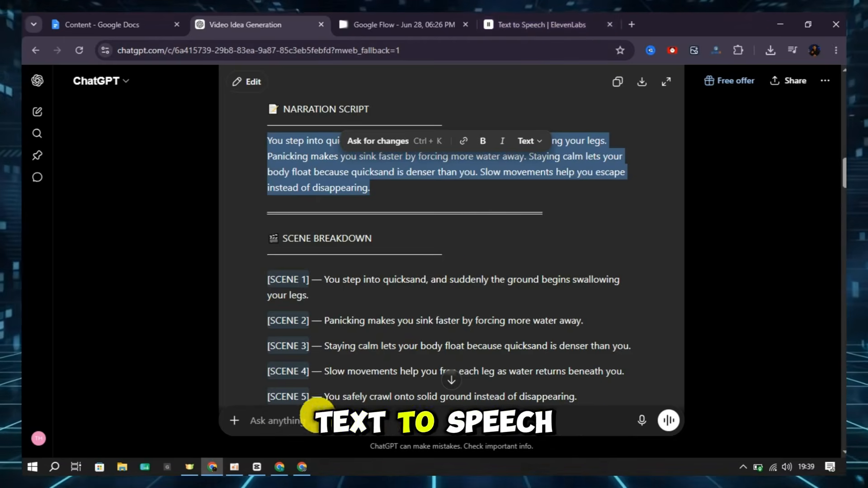
left_click(302, 467)
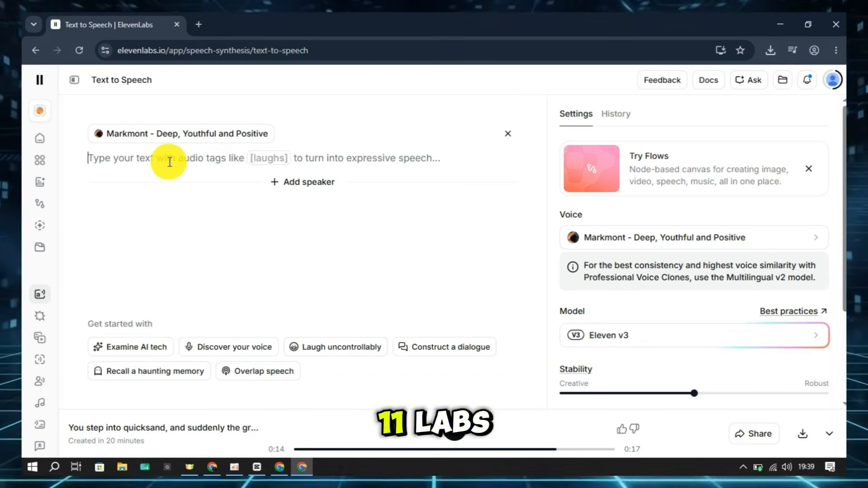
key("ctrl+v")
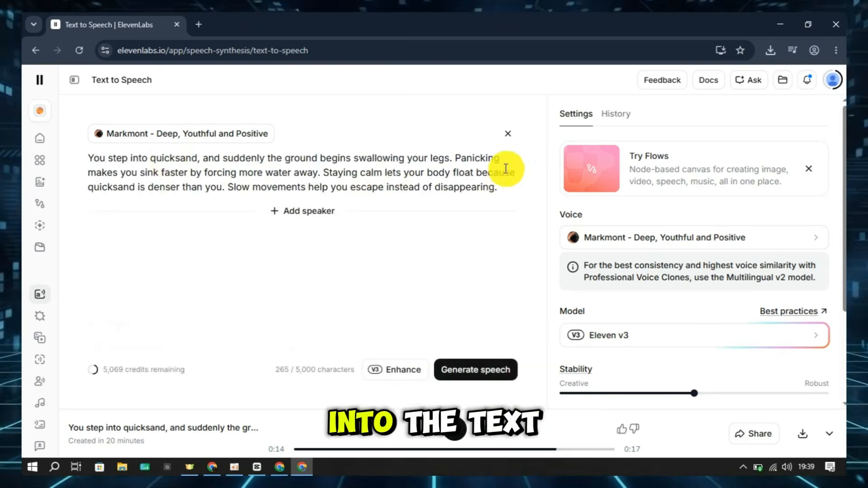
Enhance the narration with [panicked], [calmly] and [thoughtful] audio tags and generate the speech with the Markmont voice on Eleven v3
left_click(633, 237)
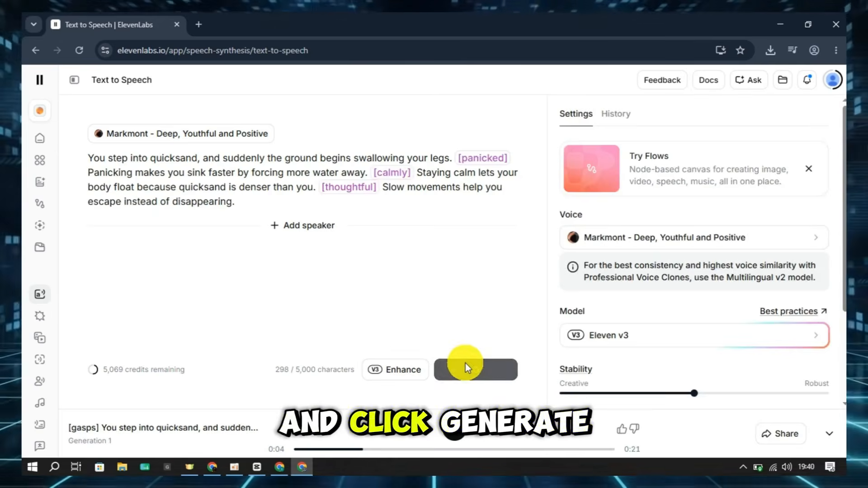
left_click(466, 369)
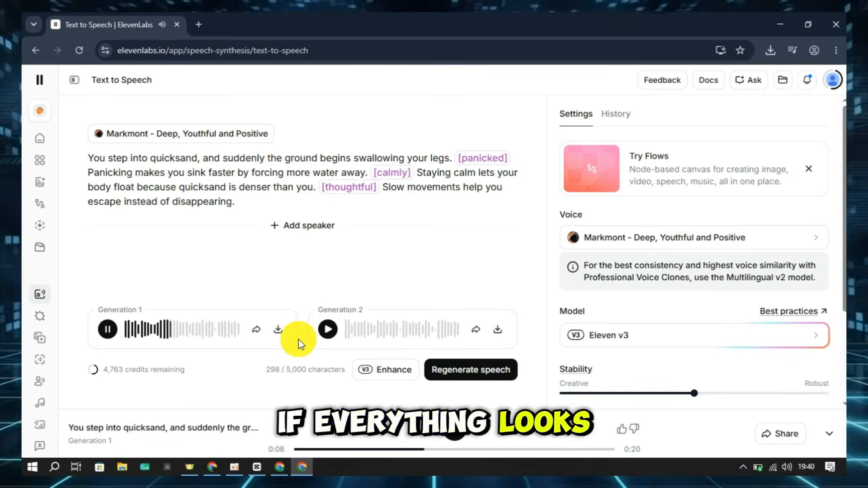
Download the first generated voice-over as an MP3 file
left_click(278, 329)
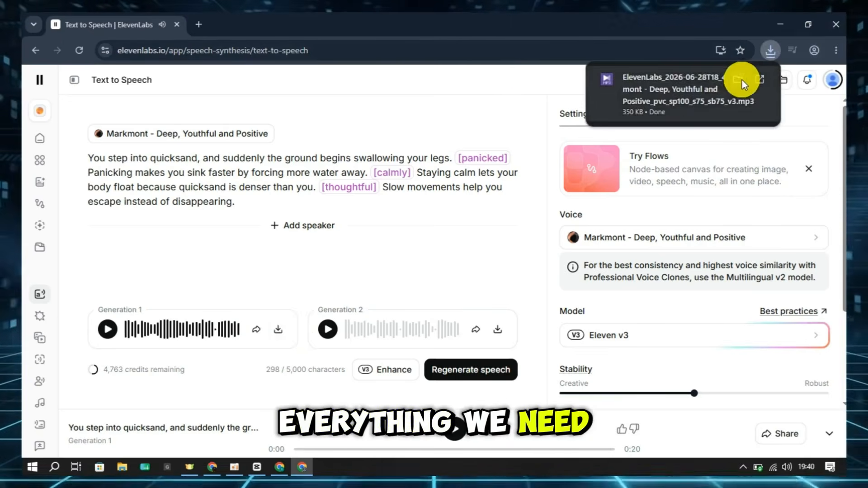
left_click(792, 50)
left_click(758, 104)
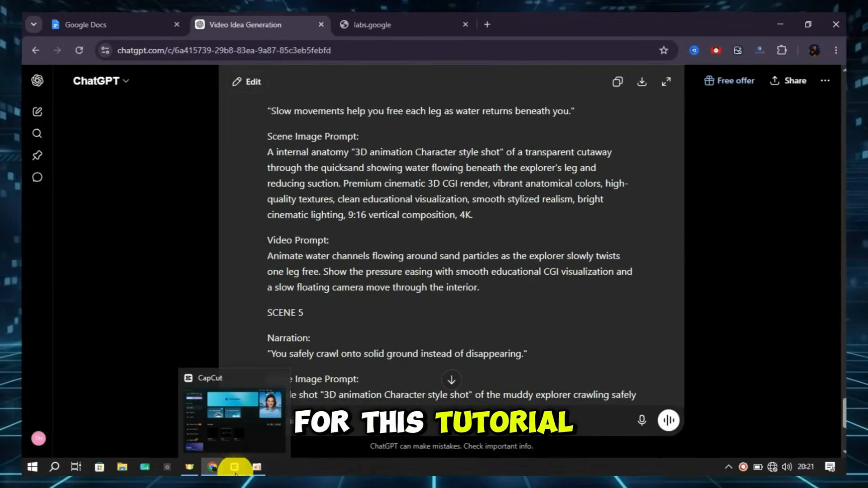
Switch to CapCut, create a new project and import the TEST folder with the clips and voice-over
left_click(235, 473)
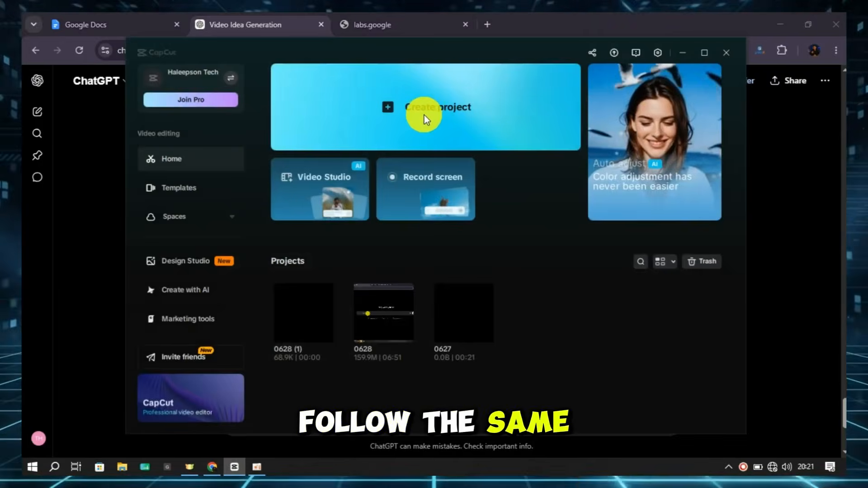
left_click(424, 114)
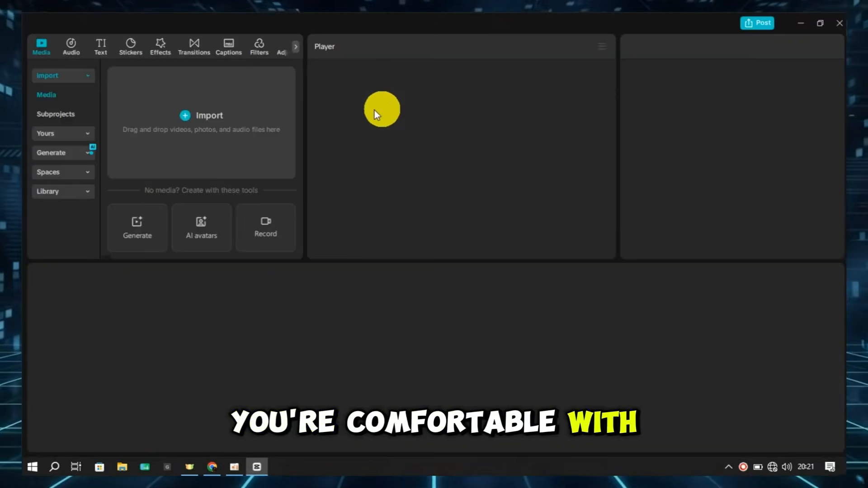
left_click(185, 116)
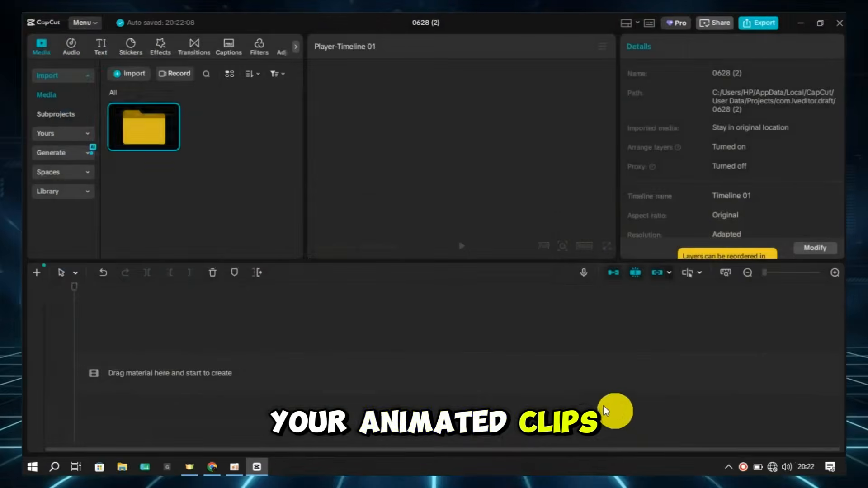
Place the ElevenLabs voice-over from the TEST folder on the timeline and split it according to the scene lines in the ChatGPT script
double_click(140, 136)
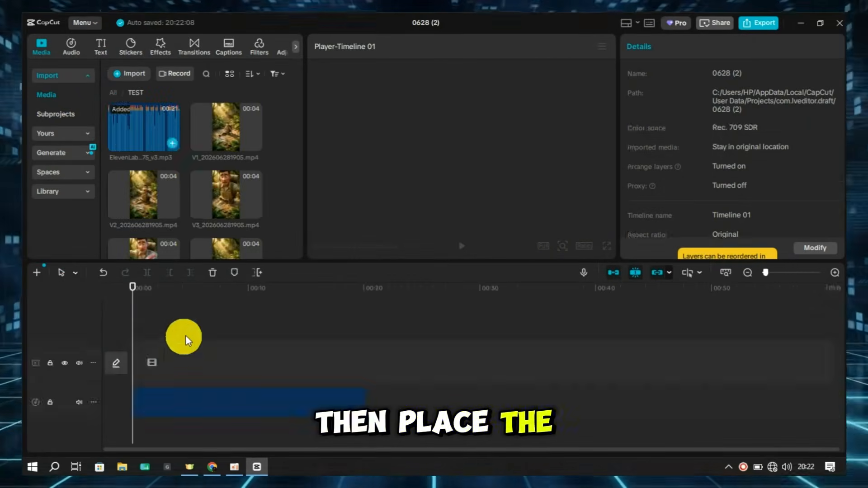
left_click(779, 277)
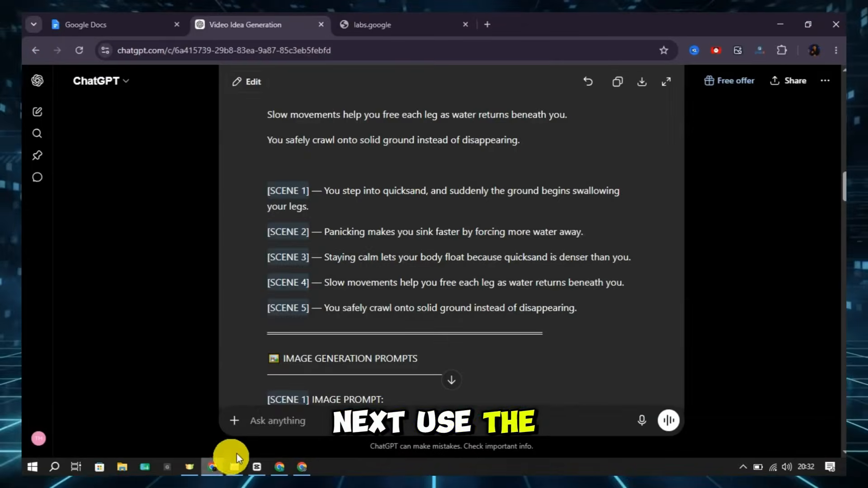
mouse_move(237, 471)
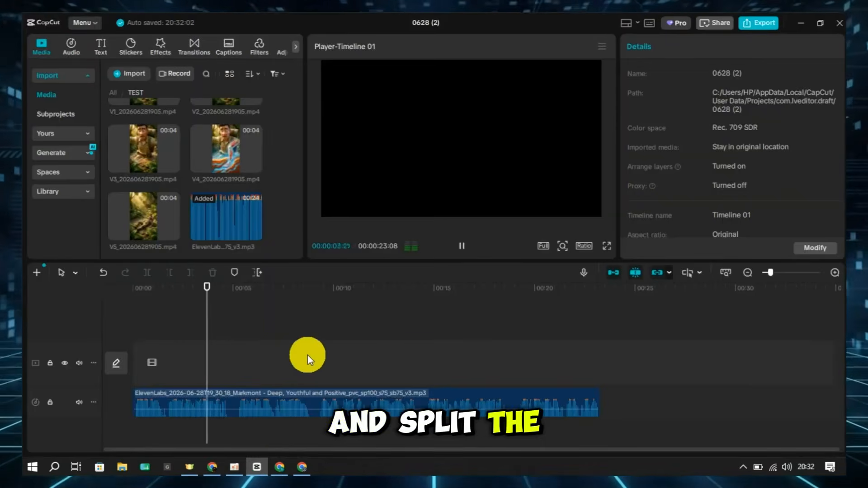
left_click(224, 376)
key("ctrl+b")
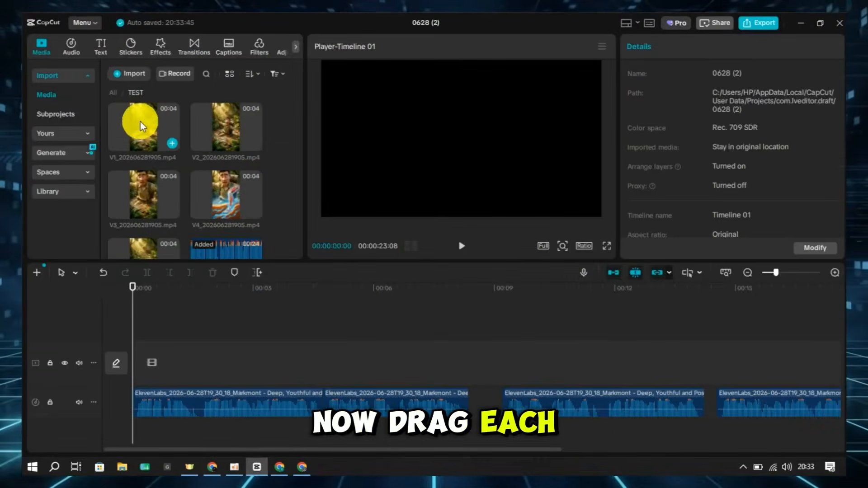
Place the V1 clip on the video track above the first narration segment, starting at the beginning of the timeline
left_click_drag(140, 121, 136, 358)
left_click(188, 411)
left_click(180, 322)
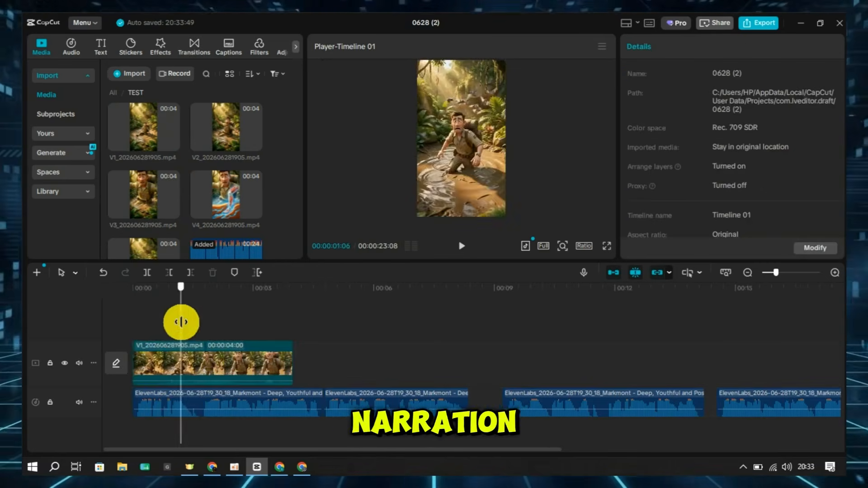
left_click(135, 339)
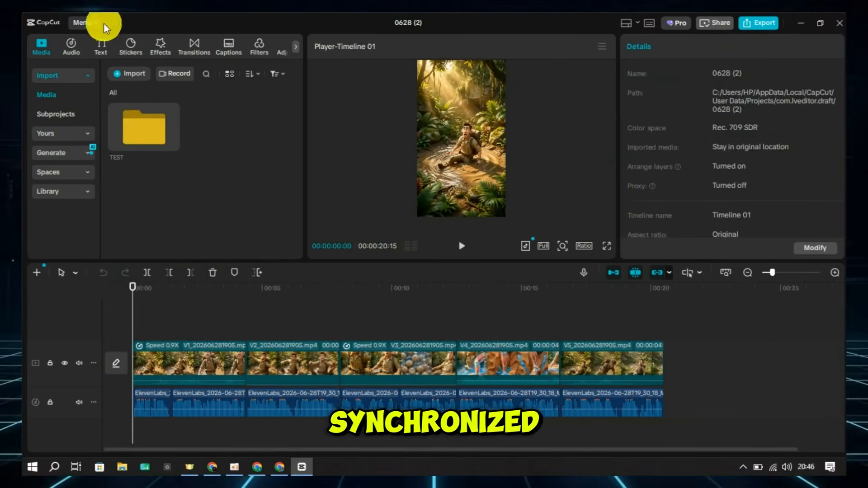
Generate English auto captions for the narration without bilingual captions and check the caption list
left_click(101, 45)
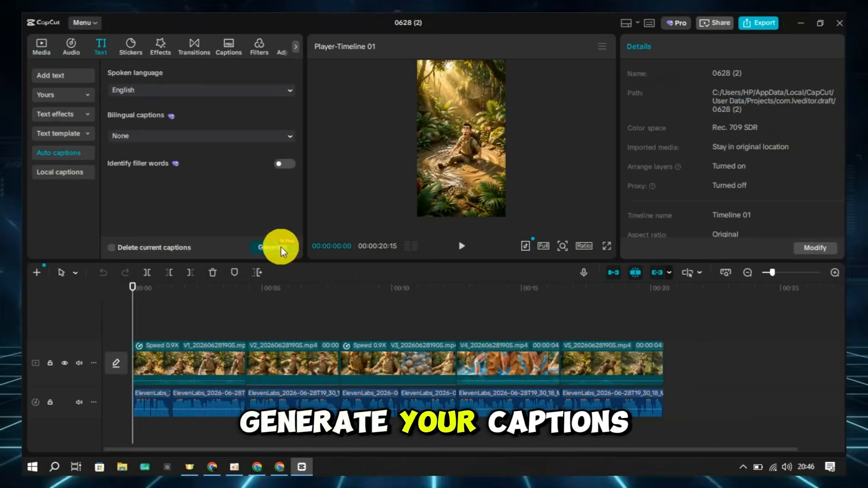
left_click(280, 248)
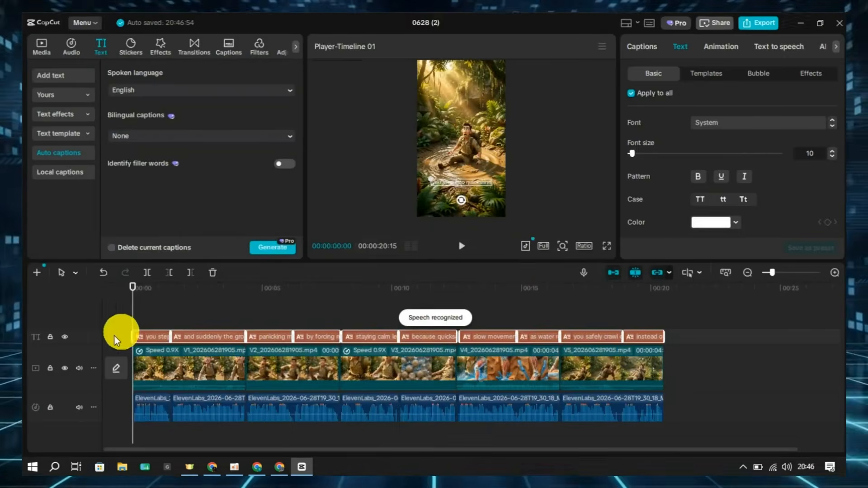
left_click(642, 46)
scroll(678, 163, "down", 4)
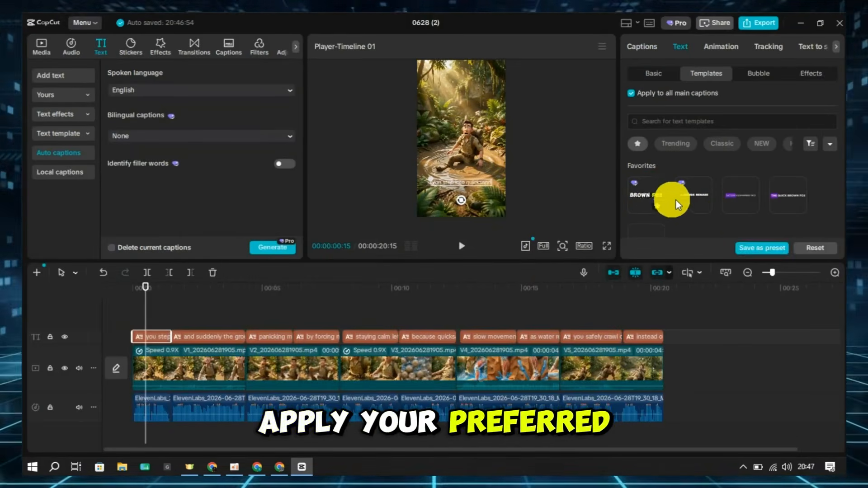
Apply the favorite white-and-yellow THE QUICK text template to all captions and preview the video
left_click(661, 195)
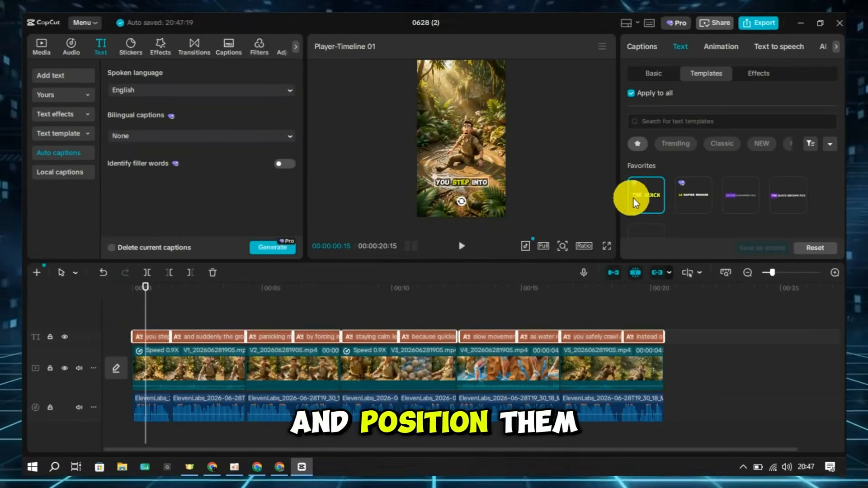
key("space")
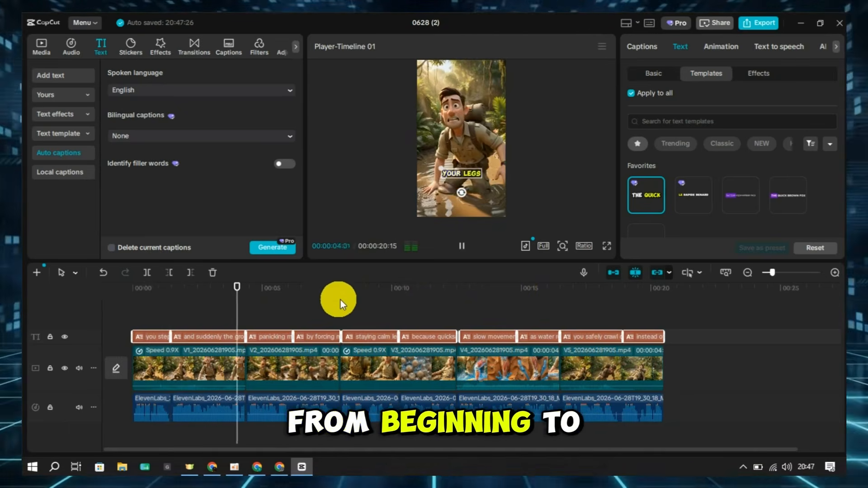
left_click(413, 311)
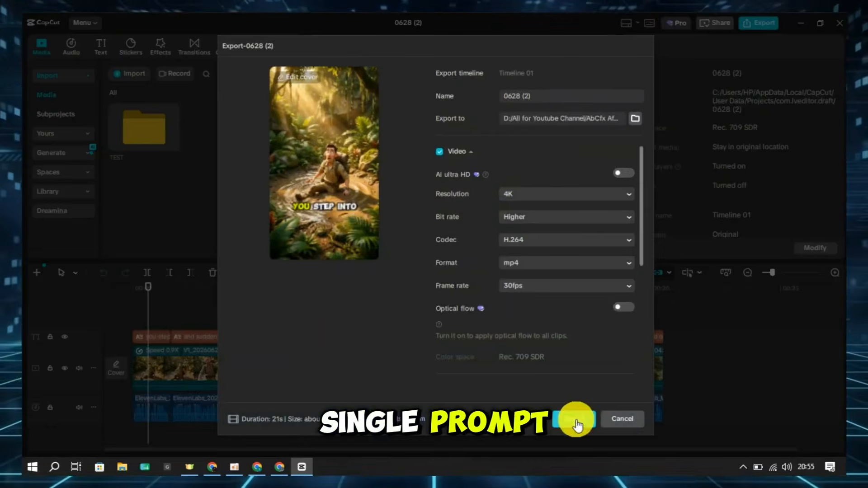
Export the video as a 4K H.264 mp4 at 30fps with the Higher bit rate
left_click(575, 420)
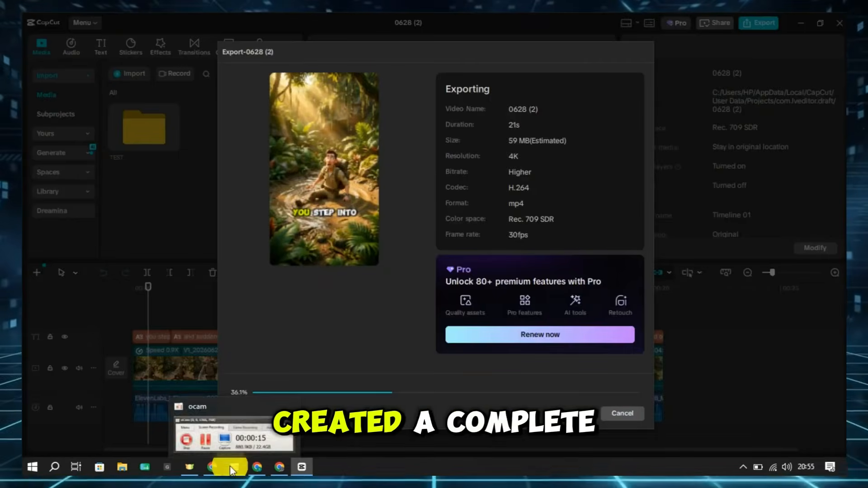